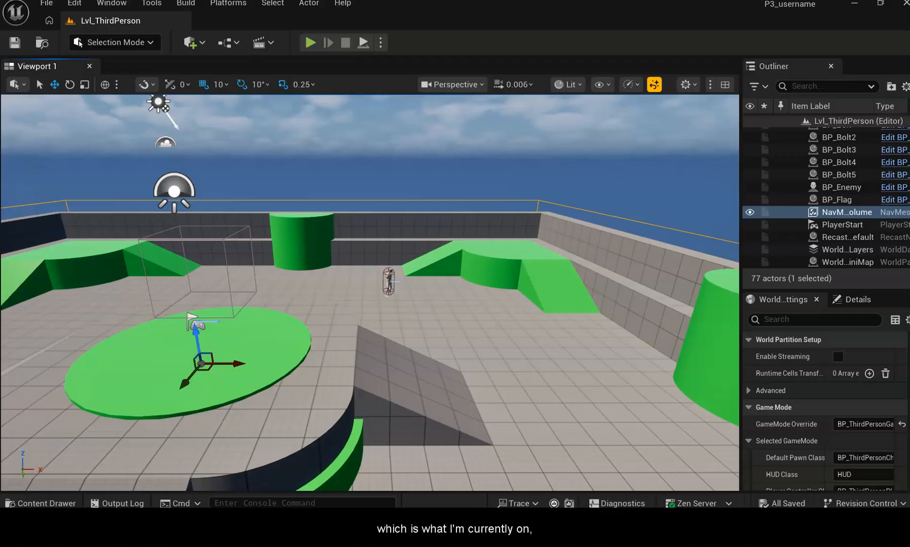
- Switch to File Explorer and open the Media folder inside C:\Windows
key(alt+Tab)
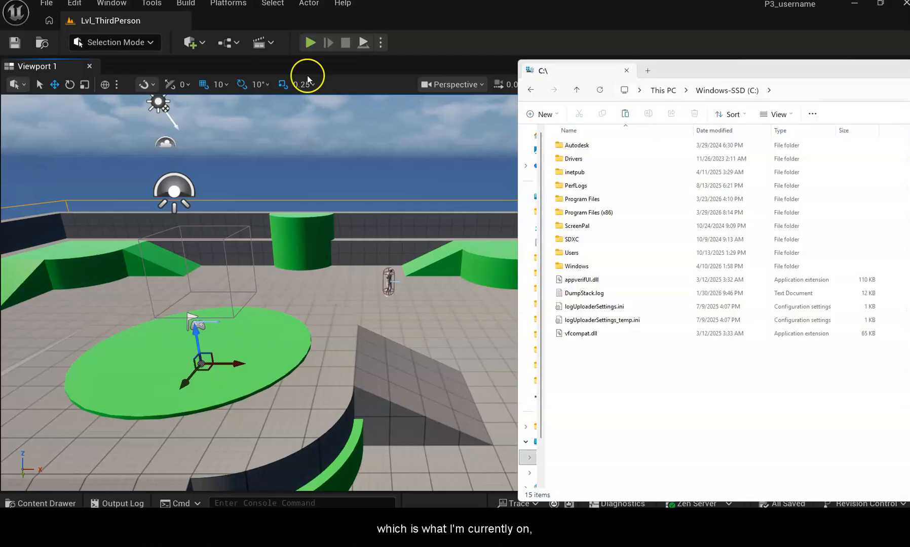
double_click(606, 269)
scroll(595, 325, down, 2)
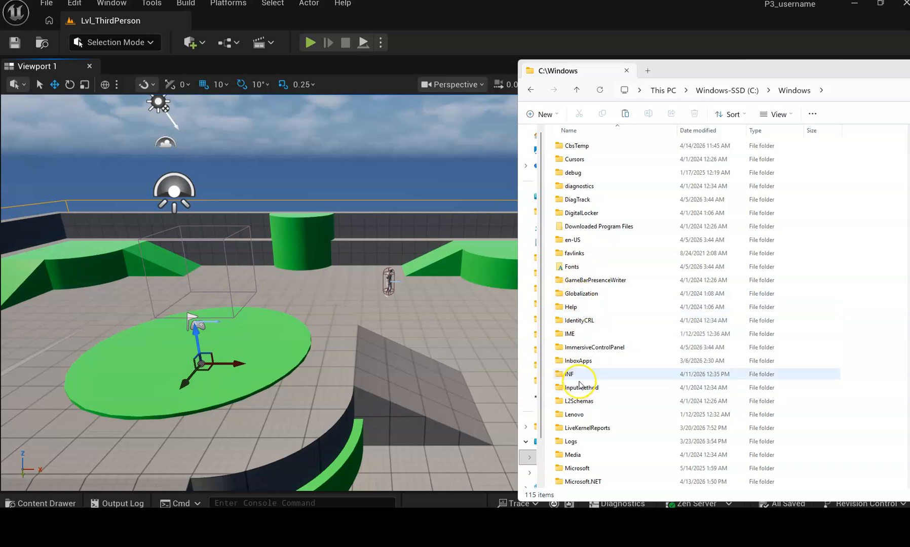
scroll(598, 335, down, 3)
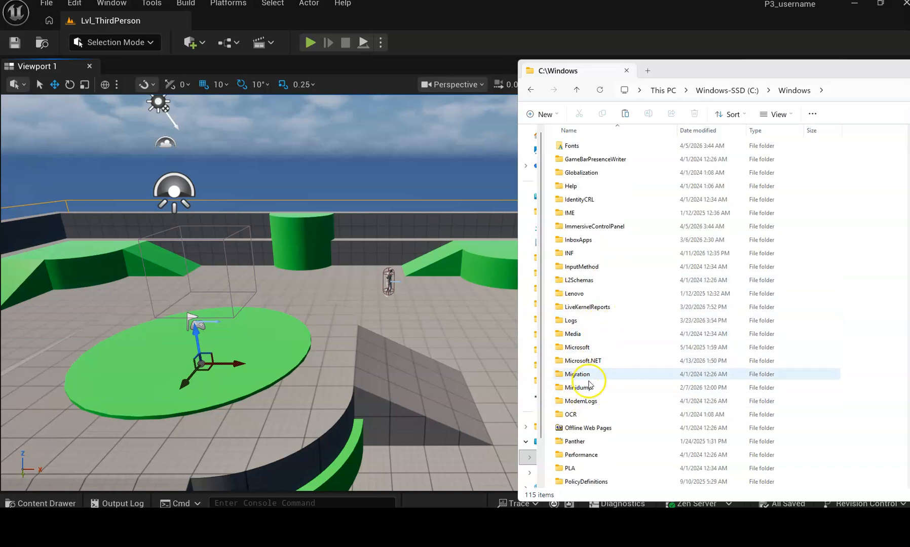
click(579, 332)
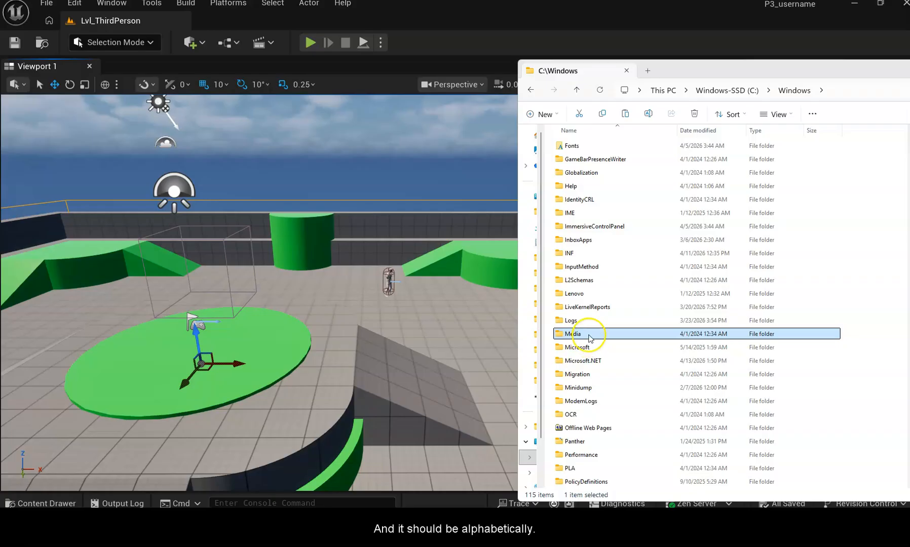
double_click(587, 336)
- Fit the Name column to its contents and look through the WAV files in the Media folder
scroll(671, 281, down, 8)
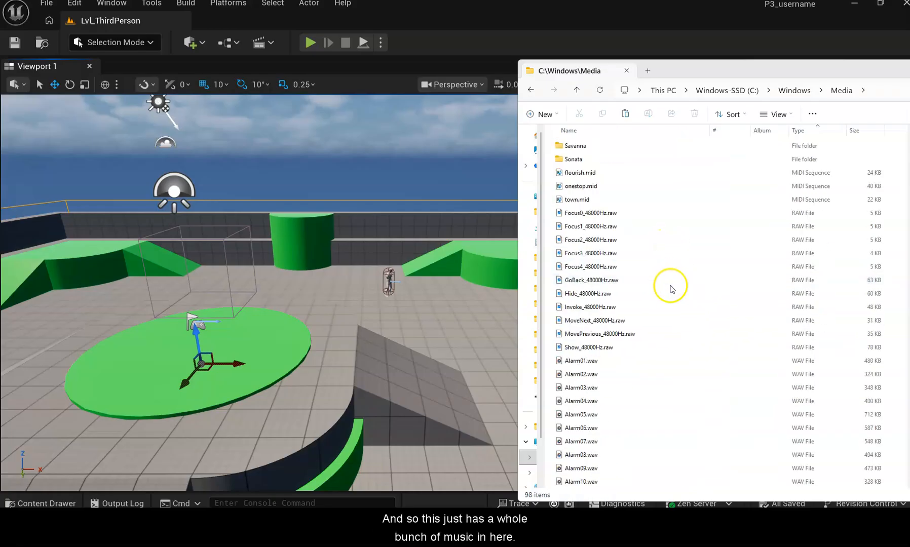
double_click(701, 132)
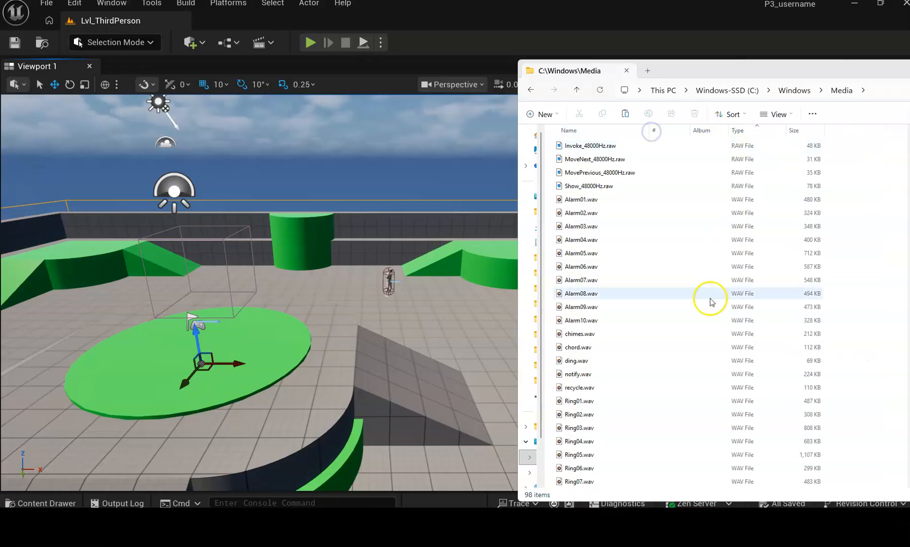
scroll(611, 318, up, 4)
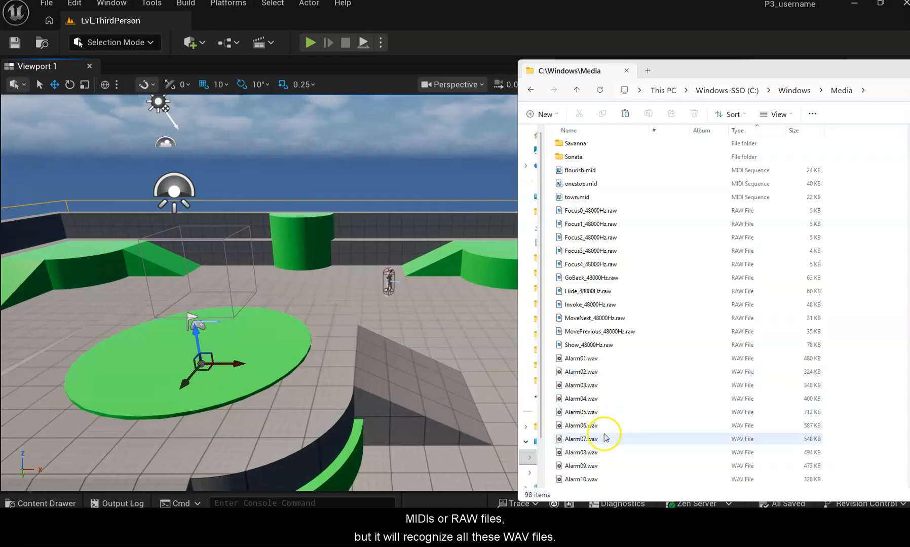
scroll(608, 393, down, 3)
scroll(623, 390, down, 5)
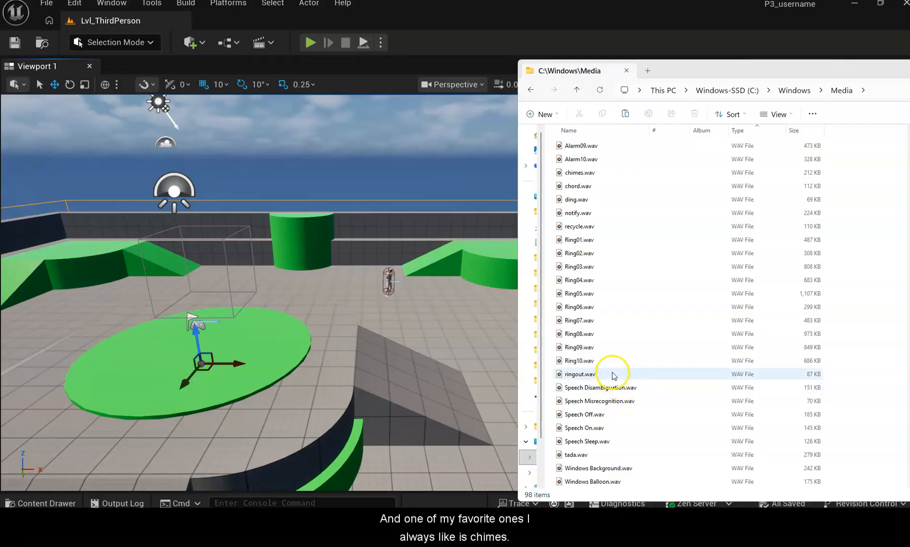
- Import chimes.wav from the Windows Media folder into the JennsStuff content folder in Unreal Editor
click(606, 174)
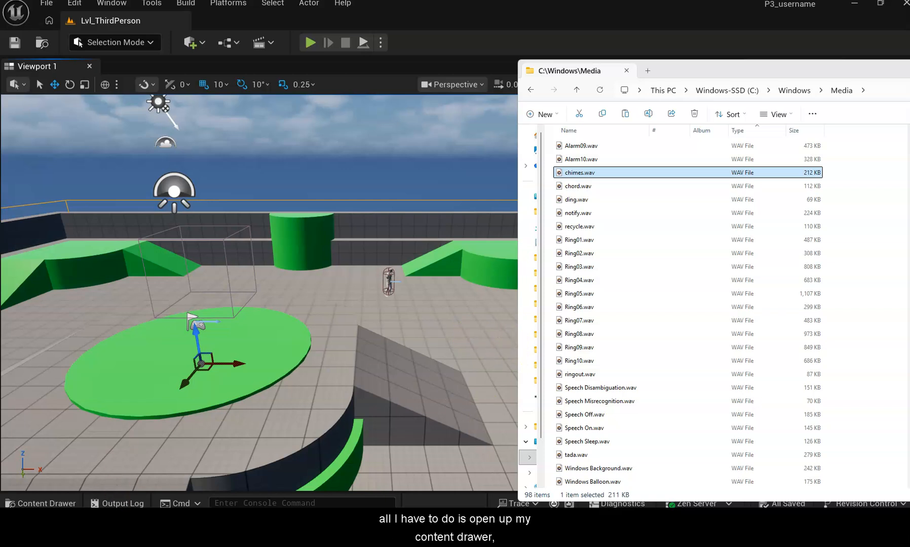
click(56, 504)
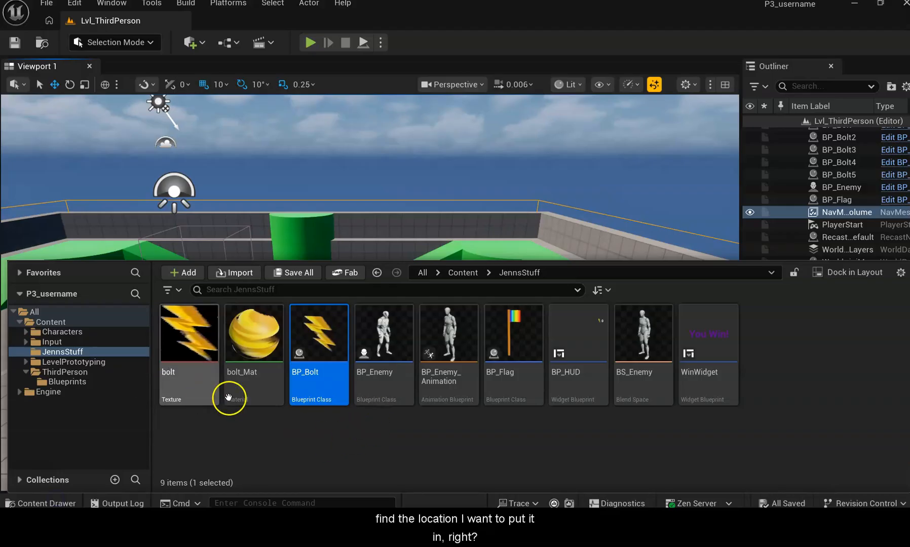
click(358, 468)
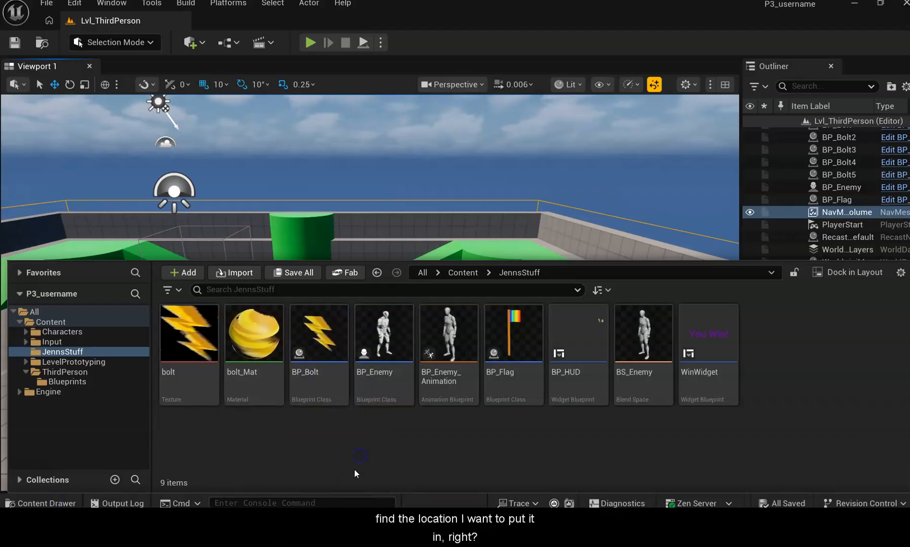
key(alt+Tab)
drag(580, 179, 399, 454)
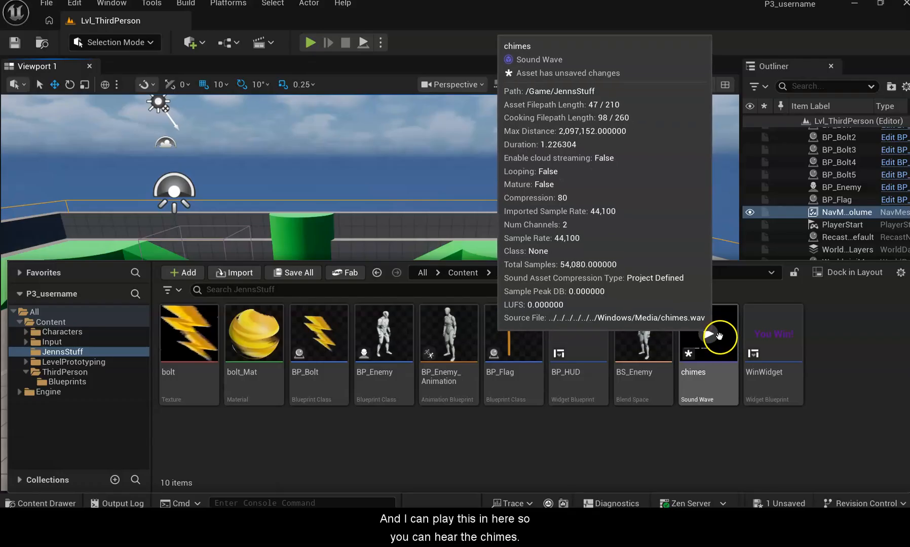
- Preview the imported chimes sound wave and set its Volume to 2 in the asset's details
click(688, 315)
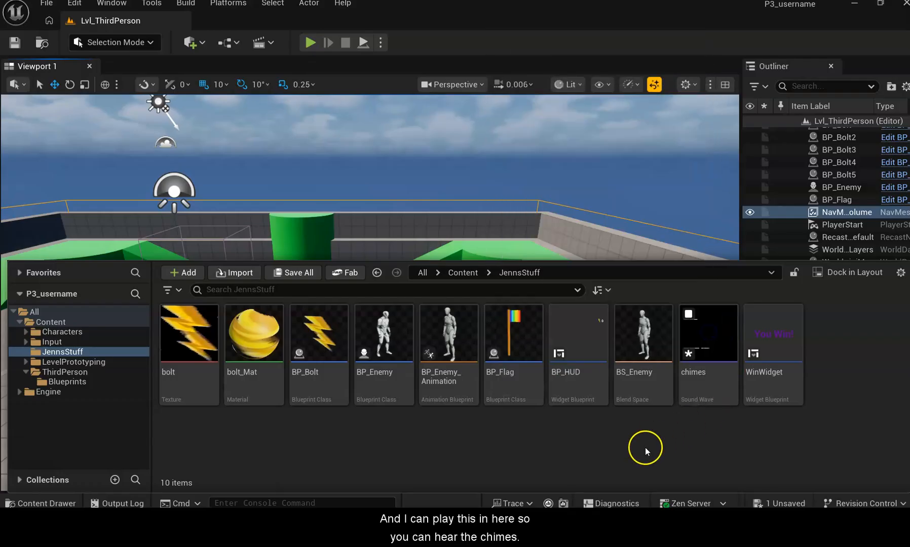
right_click(699, 380)
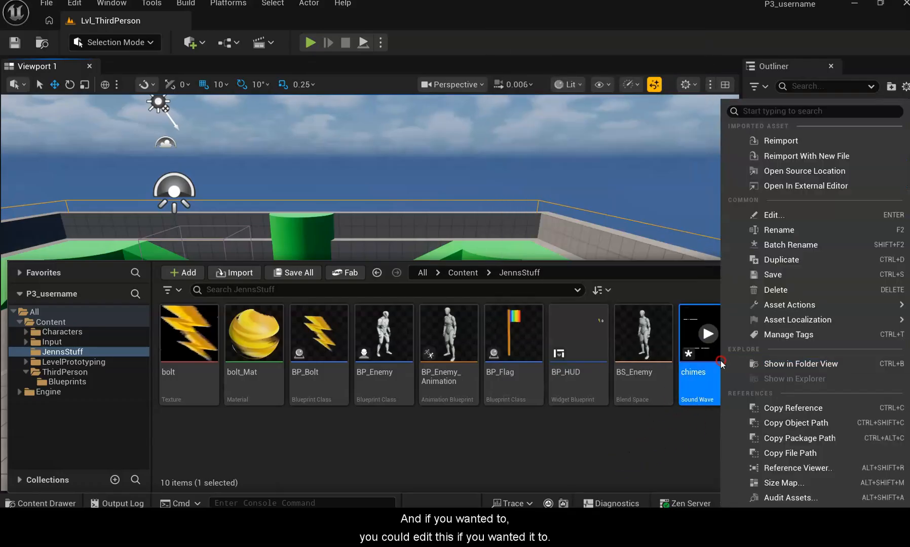
click(802, 216)
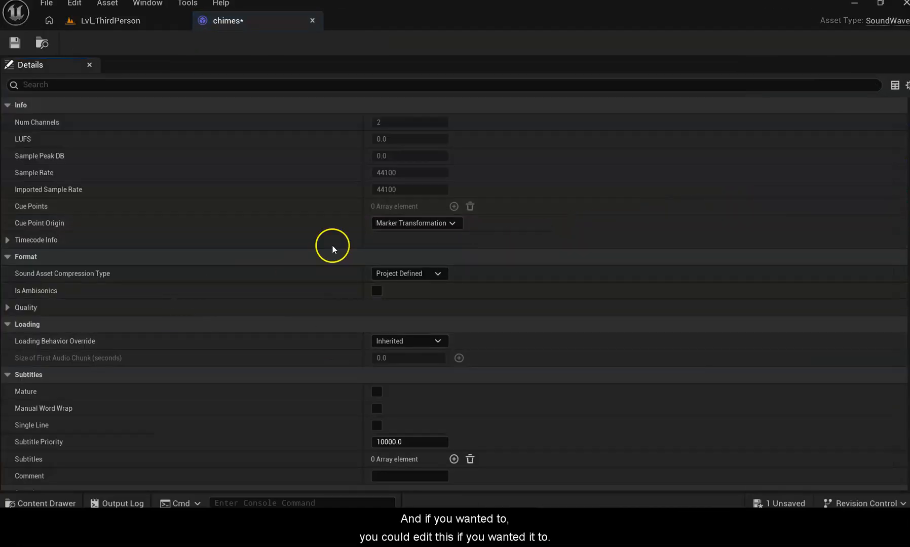
click(166, 87)
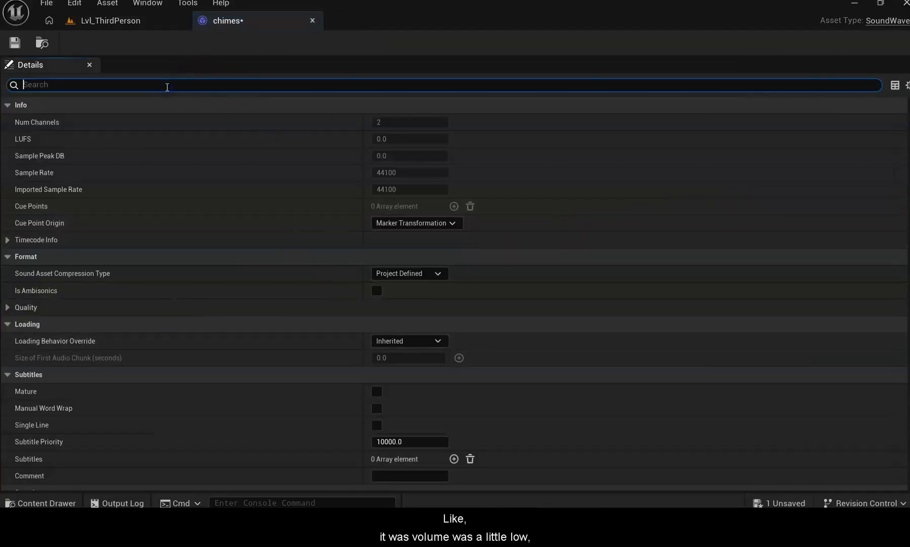
text(vol)
click(400, 126)
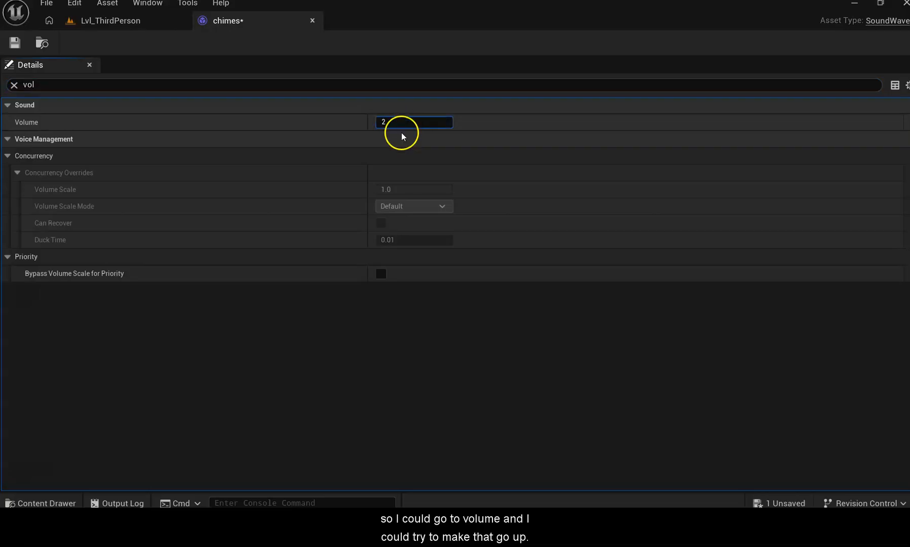
text(2)
key(Return)
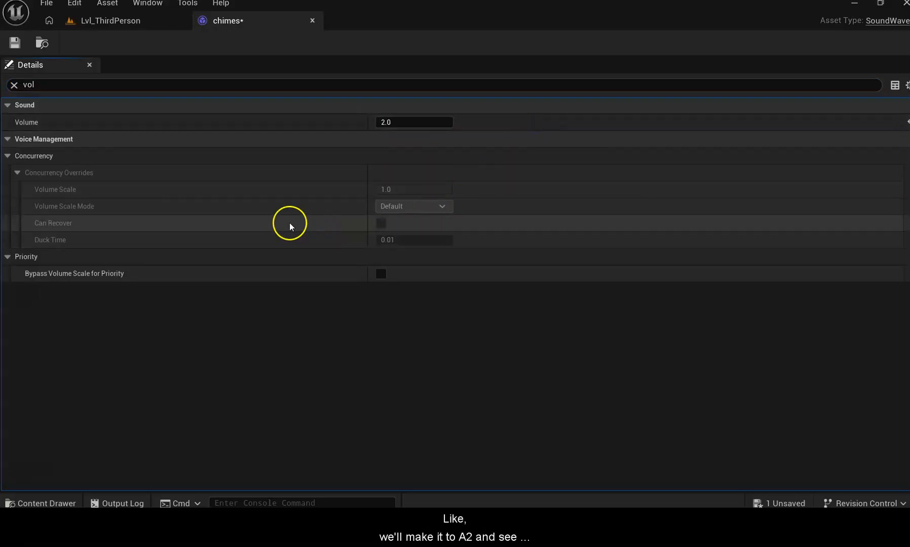
- Play the adjusted chimes sound from the JennsStuff folder and close its asset editor
click(133, 22)
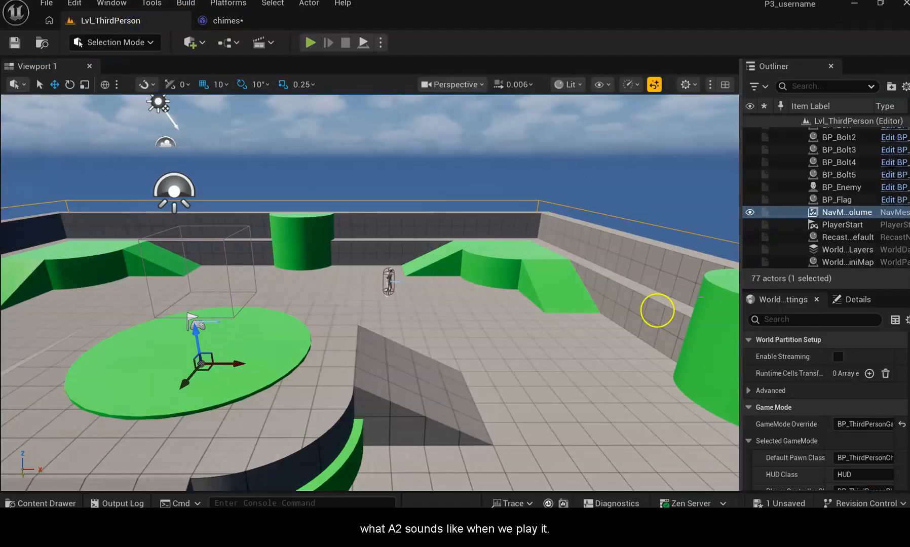
key(ctrl+space)
mouse_move(719, 378)
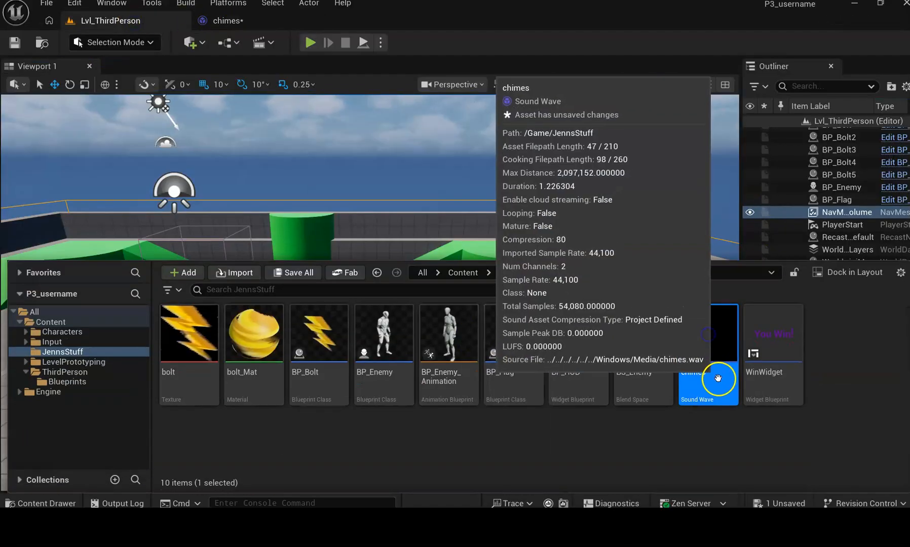
click(709, 335)
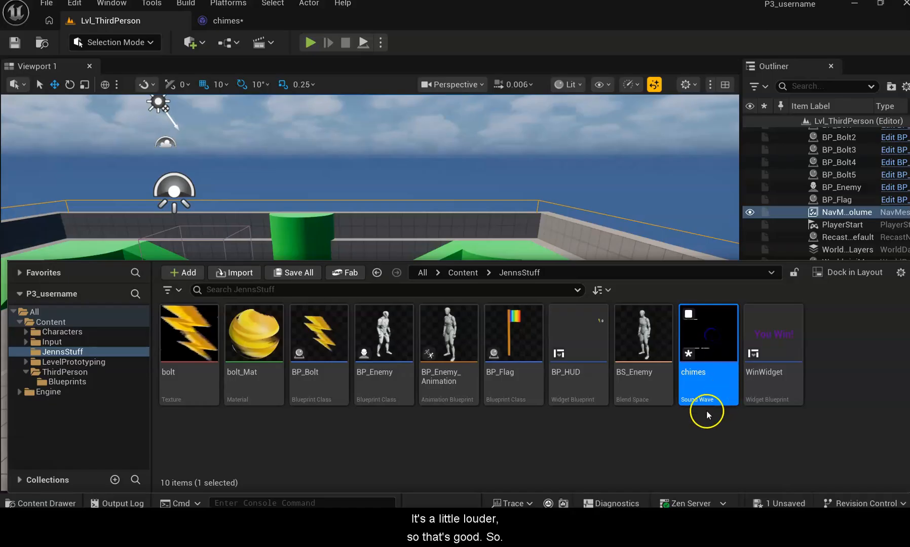
click(254, 21)
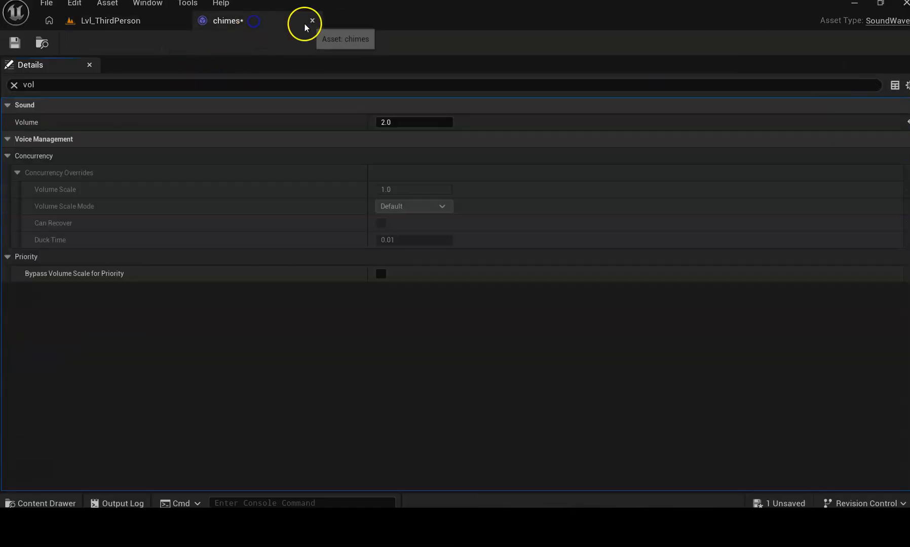
click(312, 20)
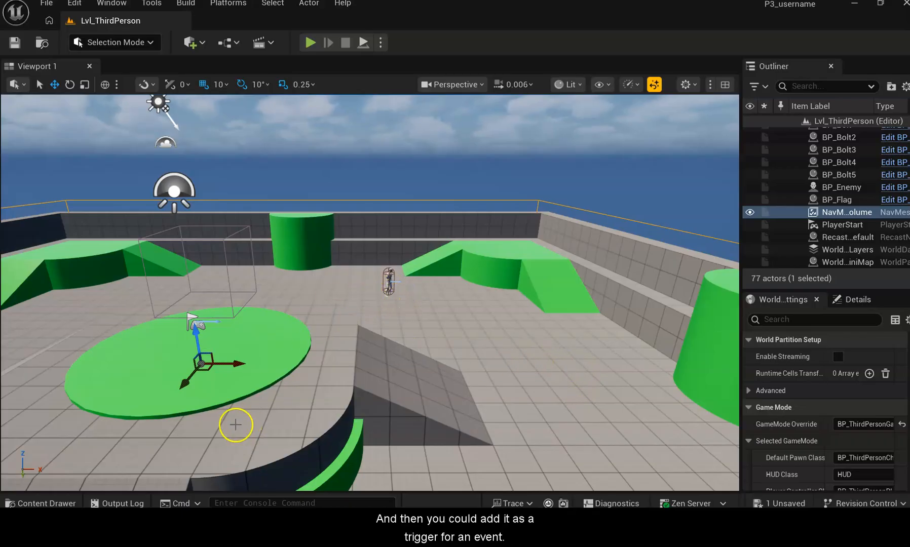
- Select the bolt beside the ramp in the level and open the BP_Bolt blueprint from the JennsStuff folder
right_drag(436, 321, 303, 375)
click(410, 306)
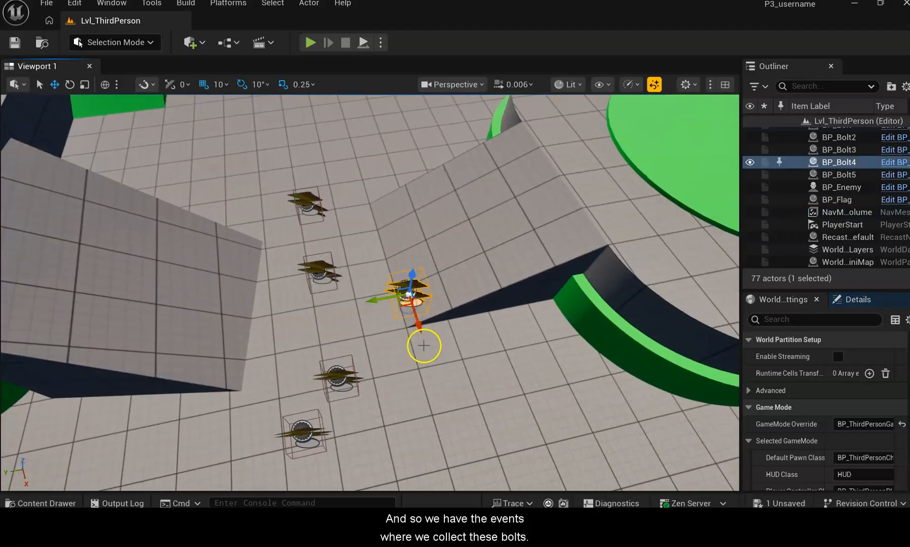
mouse_move(492, 393)
right_down()
mouse_move(502, 383)
mouse_move(472, 378)
mouse_move(481, 380)
right_up()
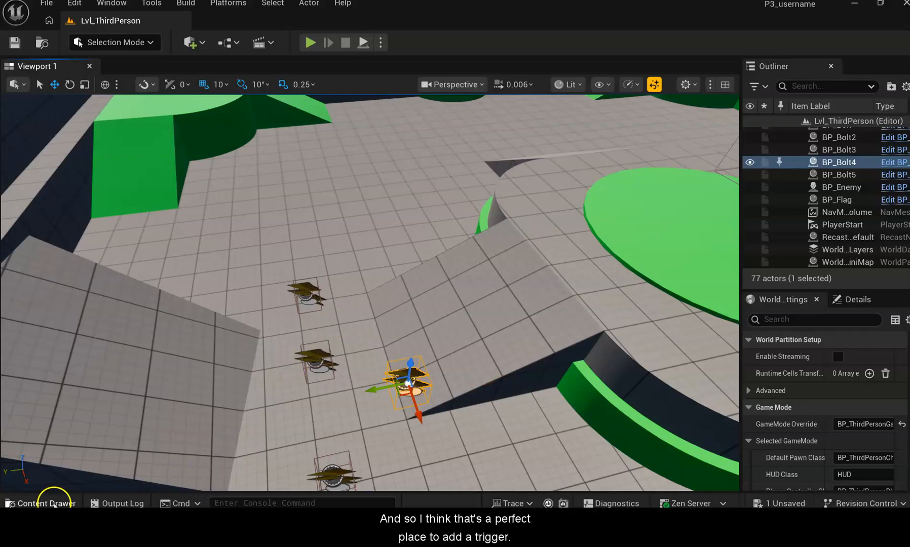
click(43, 503)
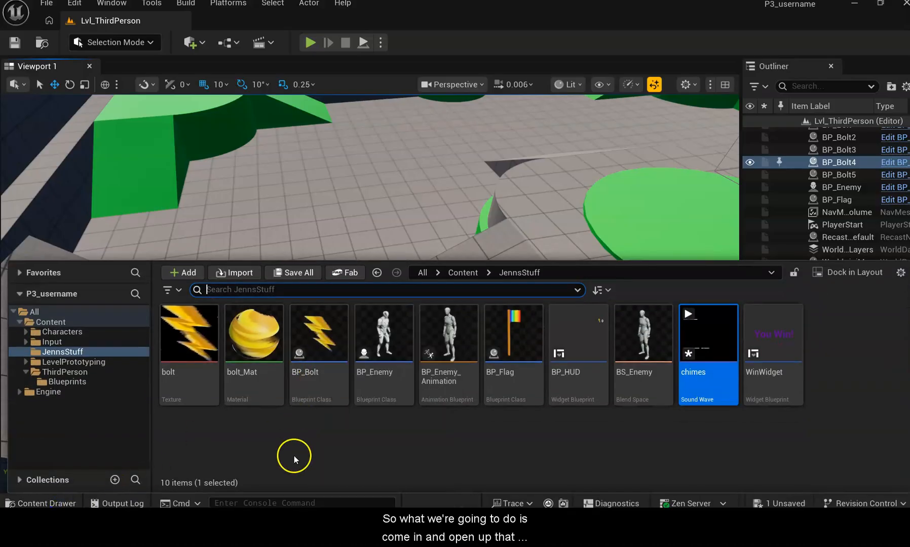
click(319, 334)
double_click(318, 335)
- Insert a Play Sound 2D node between the SET Collected and Destroy Actor nodes in BP_Bolt's event graph
right_drag(325, 198, 165, 149)
right_drag(253, 189, 422, 186)
right_drag(544, 142, 528, 148)
right_drag(464, 325, 400, 300)
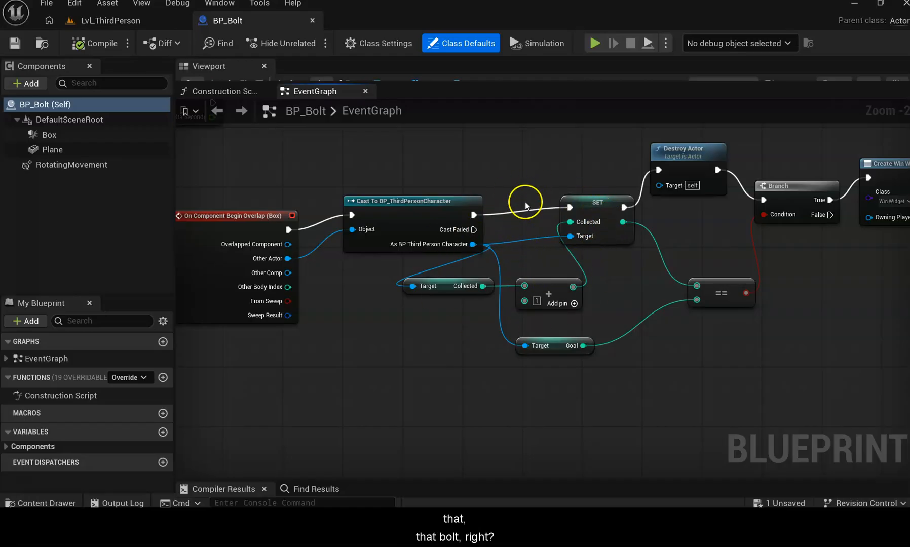
right_drag(542, 331, 528, 332)
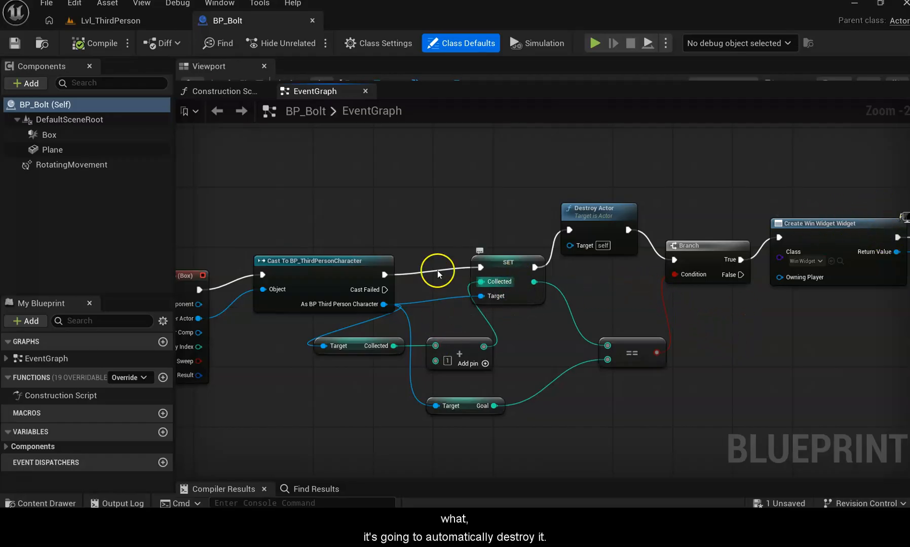
right_drag(618, 311, 622, 348)
mouse_move(616, 315)
right_down()
mouse_move(638, 305)
mouse_move(573, 329)
mouse_move(650, 341)
mouse_move(634, 320)
mouse_move(608, 310)
right_up()
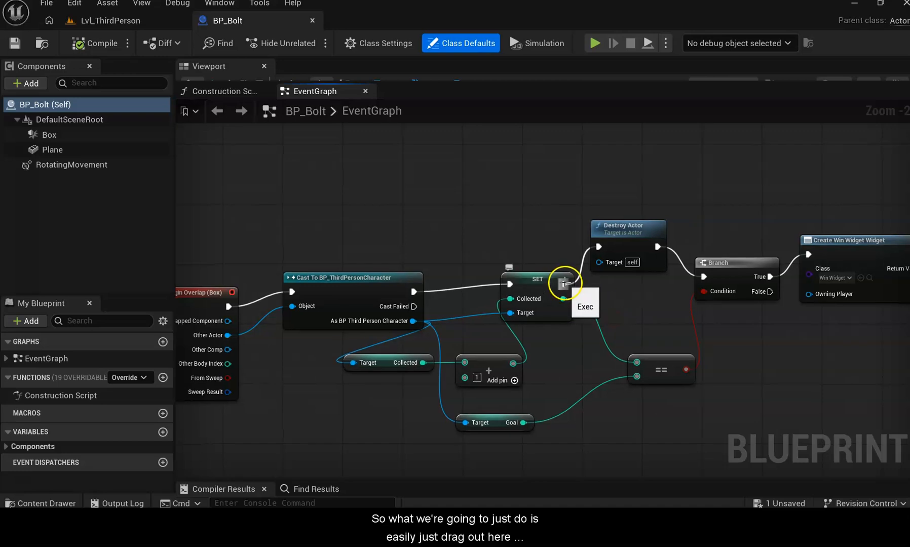
drag(563, 285, 554, 194)
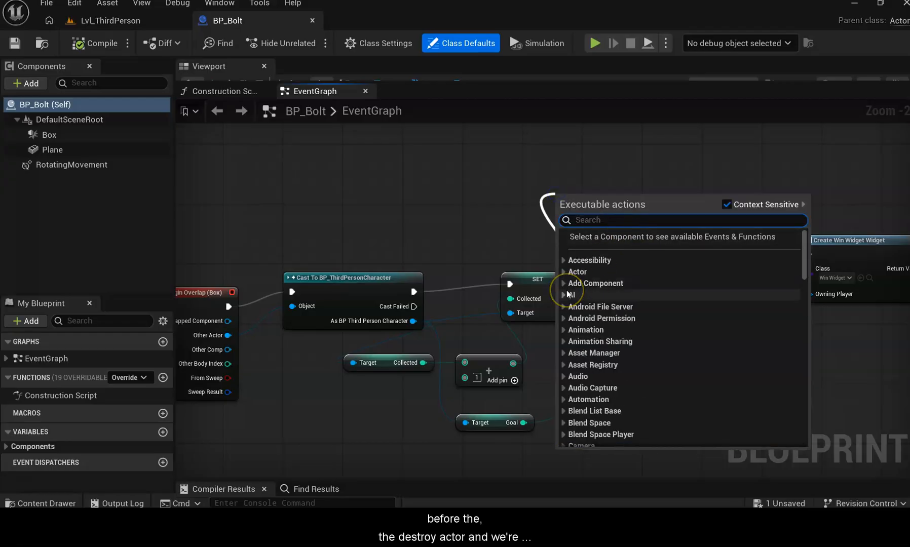
text(play sound)
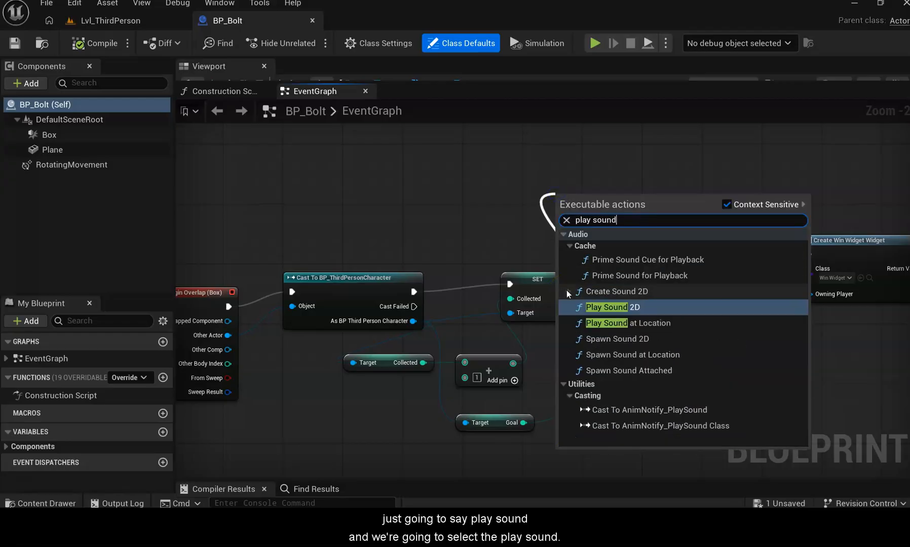
click(635, 308)
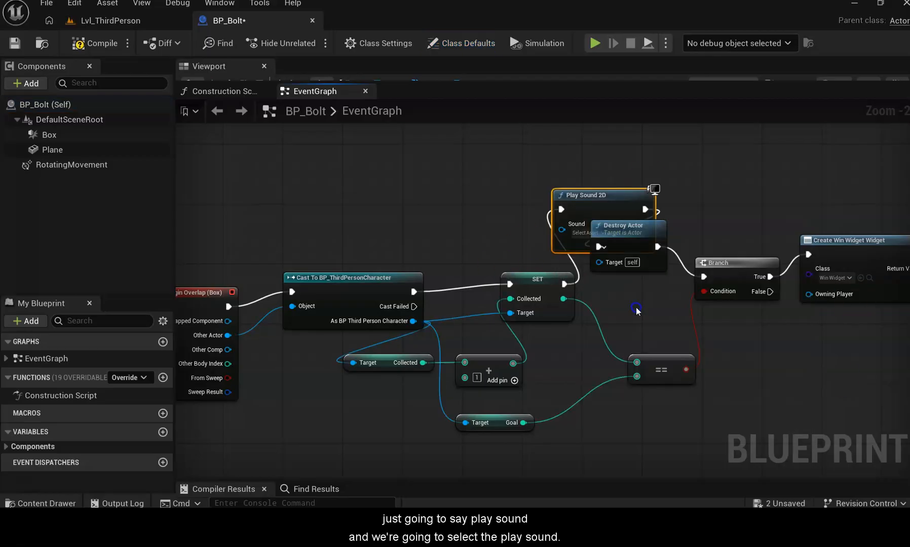
- Rearrange the Play Sound 2D, Destroy Actor and SET Collected nodes so that they no longer overlap
drag(622, 194, 571, 141)
drag(646, 231, 696, 156)
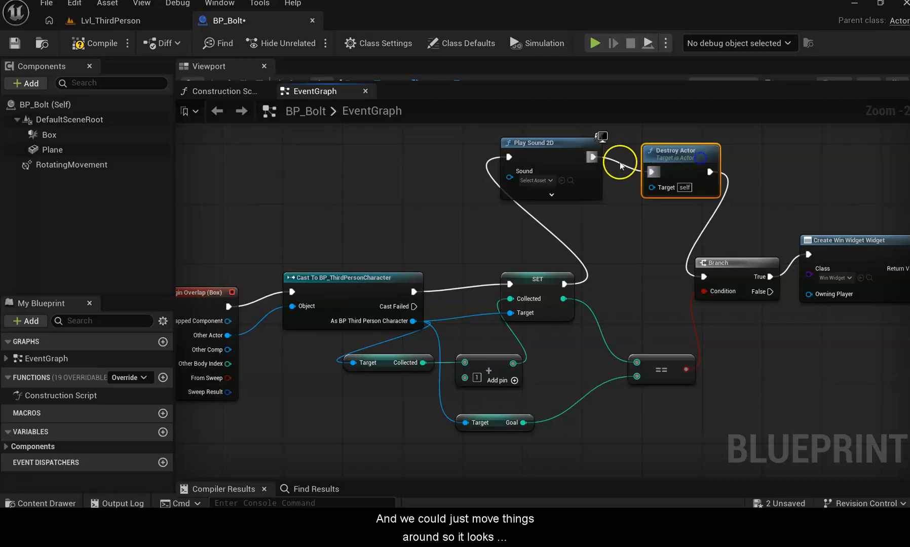
drag(547, 284, 496, 255)
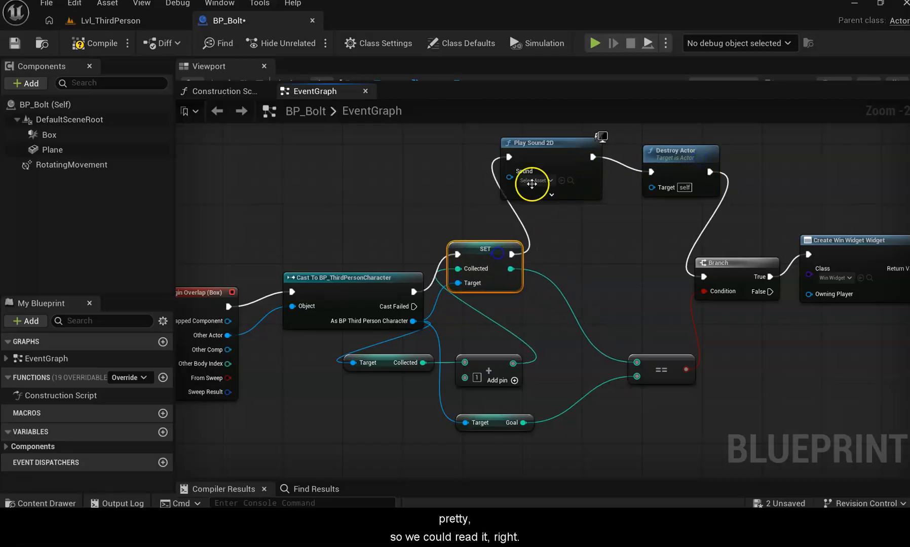
drag(541, 143, 556, 180)
drag(654, 161, 661, 198)
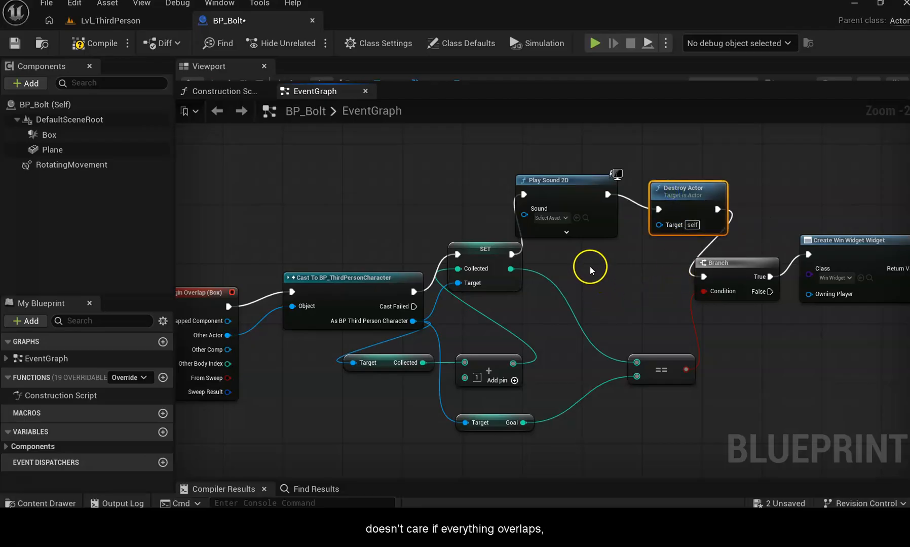
- Set the Play Sound 2D node's sound to chimes and compile the BP_Bolt blueprint
click(562, 218)
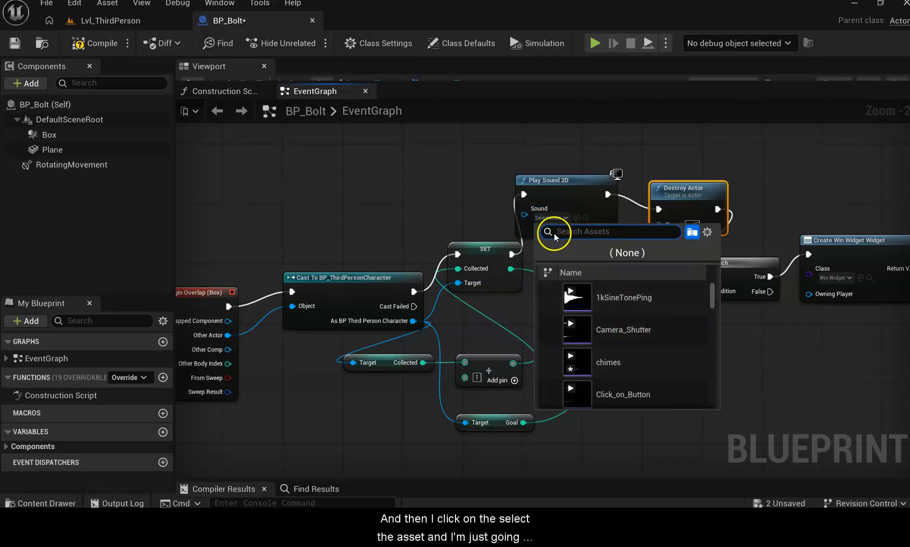
click(558, 218)
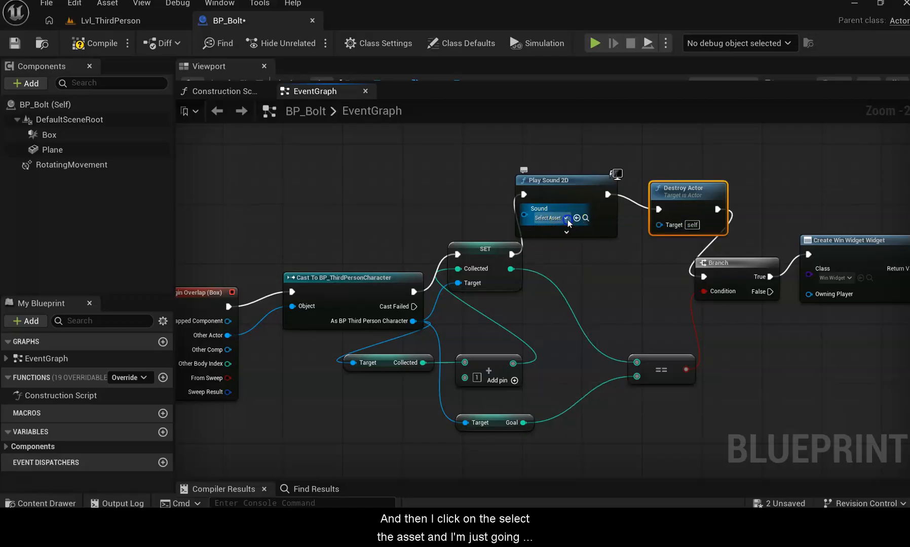
click(566, 219)
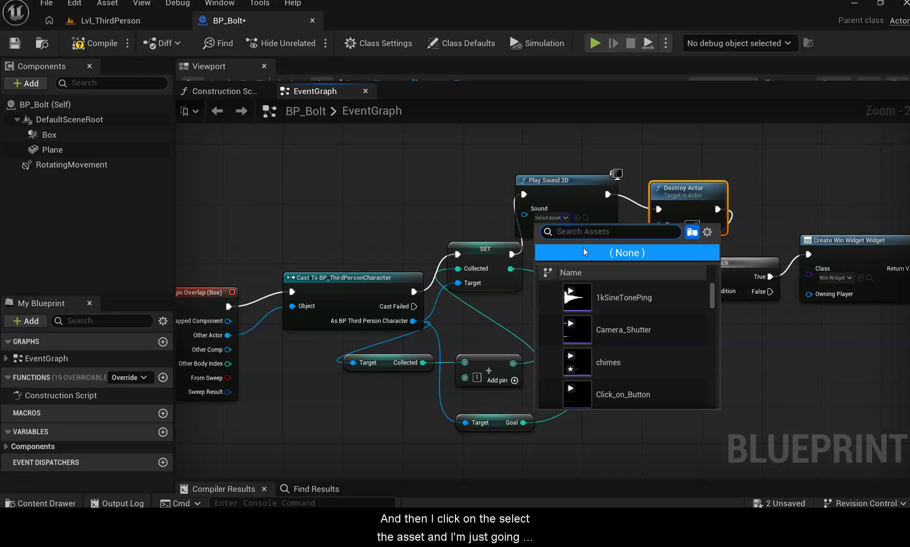
click(628, 364)
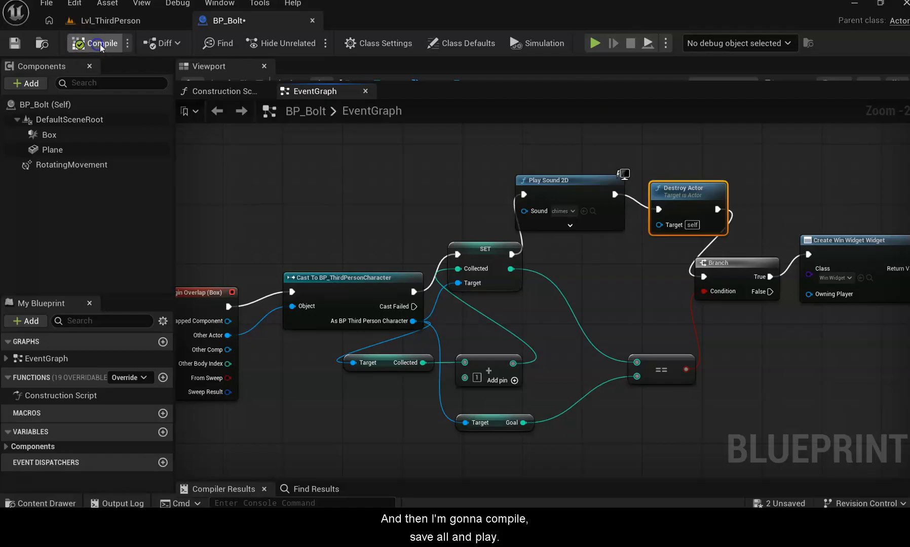
- Save all changed assets and return to the Lvl_ThirdPerson level
click(46, 3)
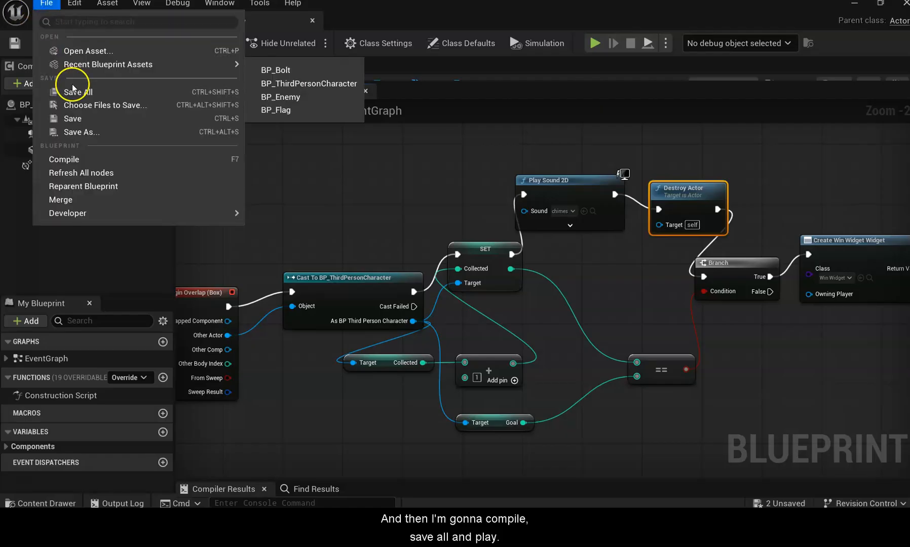
click(73, 92)
click(87, 19)
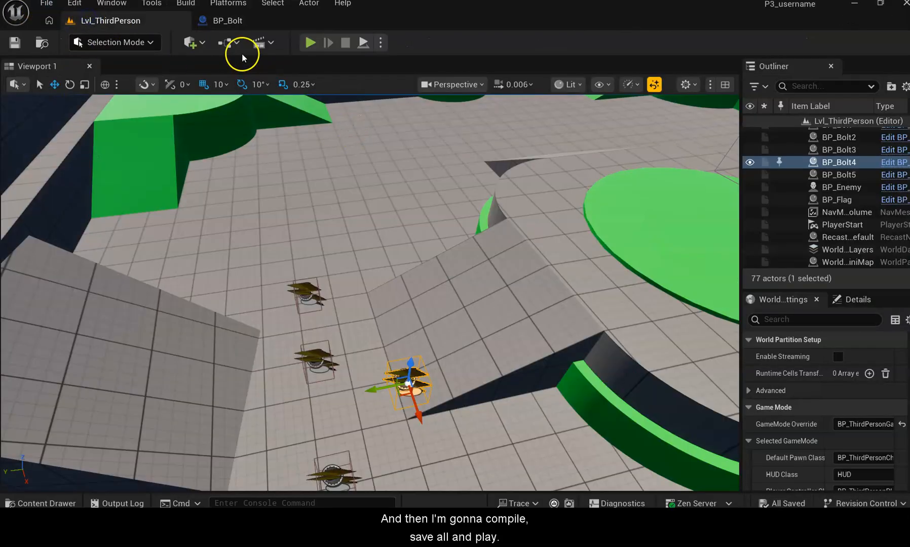
- Play-test the level by running the character through all the bolts to hear the collection sound, and stop the session
click(312, 43)
key(w)
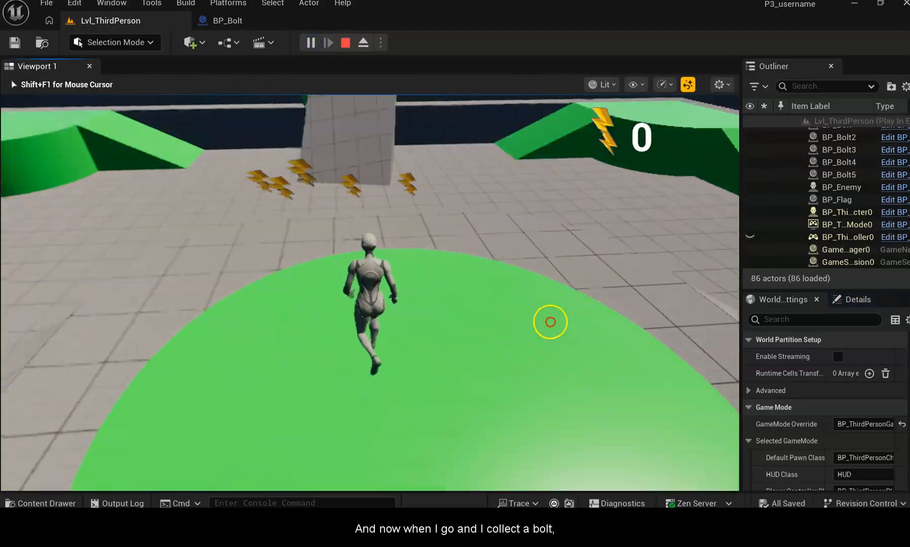
key(w)
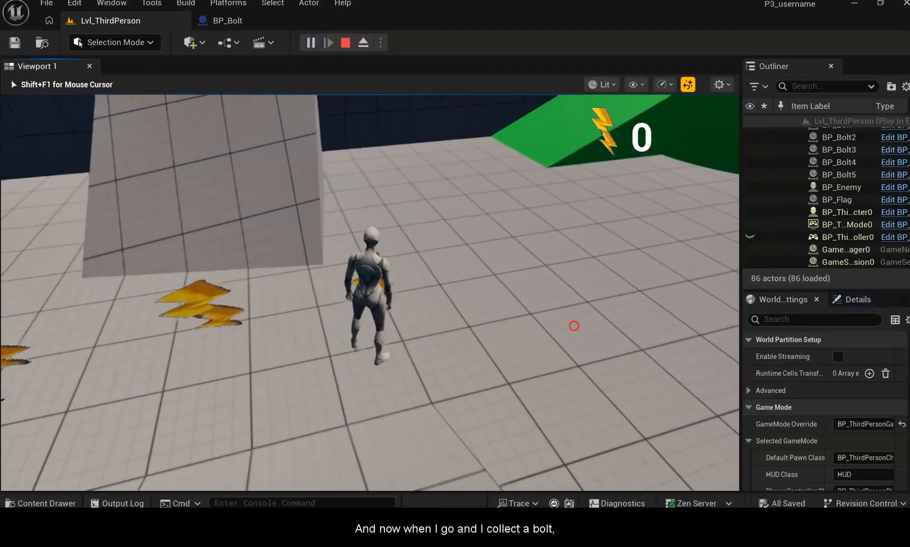
key(w)
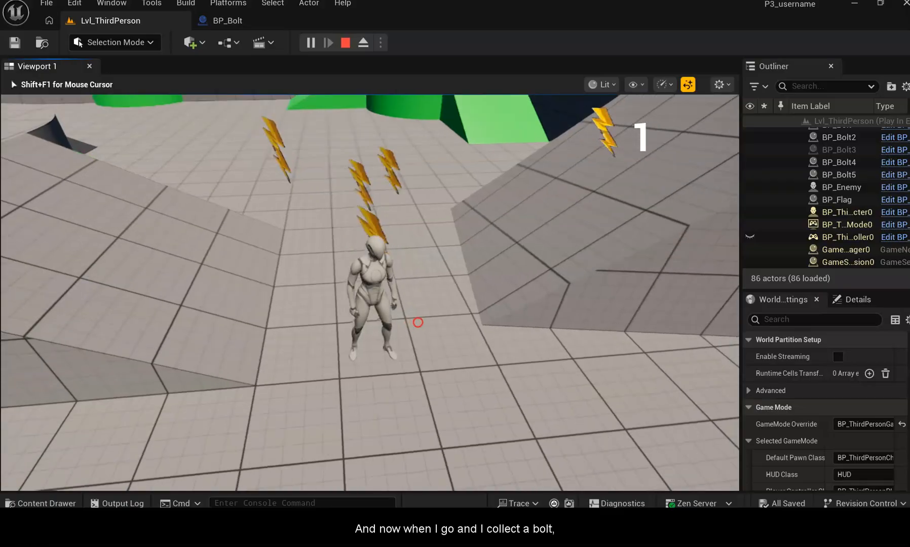
key(w)
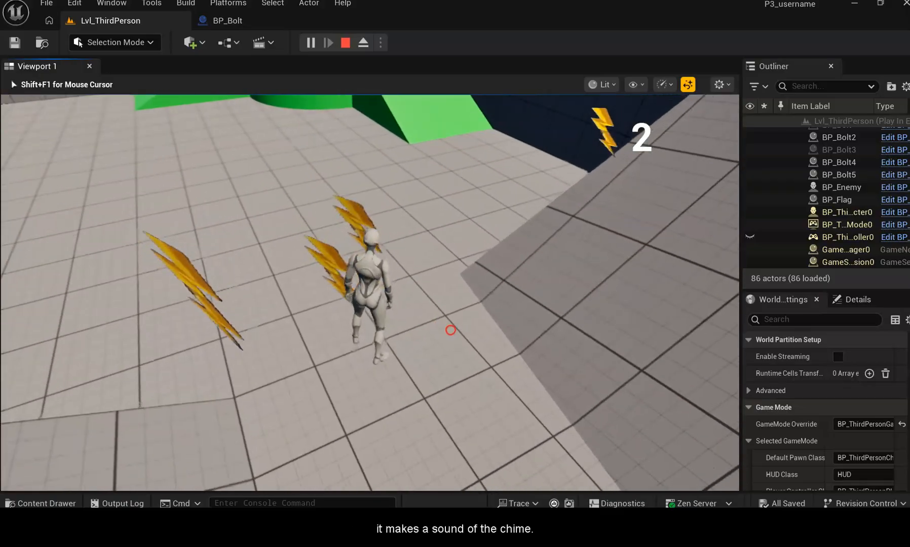
key(w)
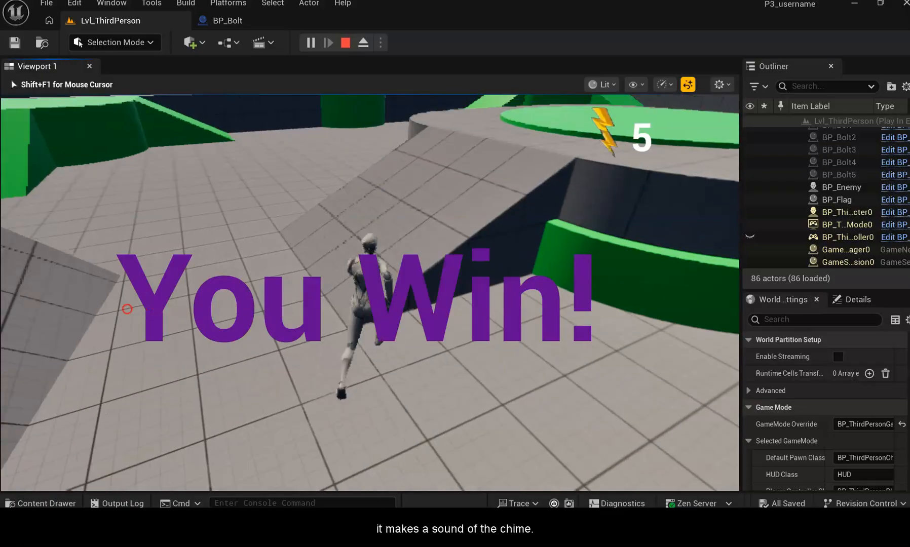
key(Escape)
- Import the sonican-upbeat-rock-success-music-loop MP3 from the P3_username project folder on disk into the JennsStuff content folder
right_drag(149, 343, 262, 338)
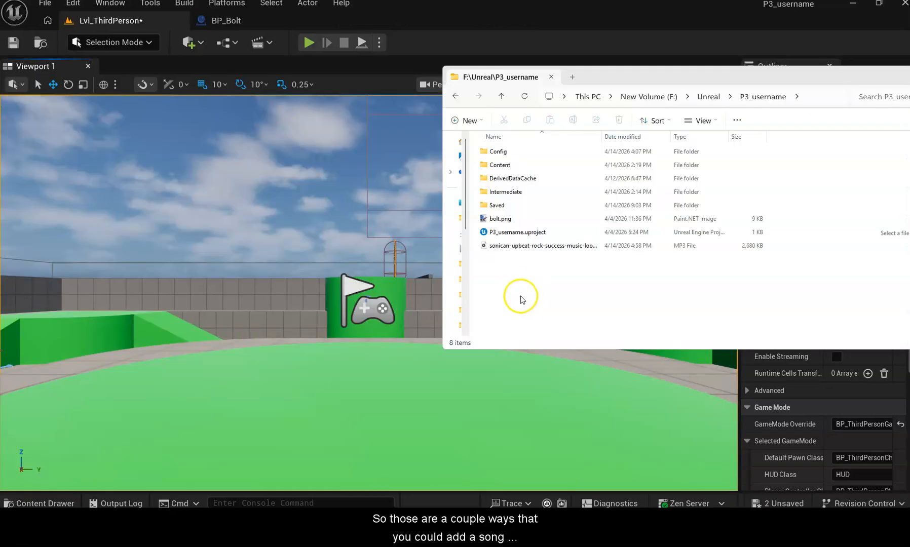
click(521, 246)
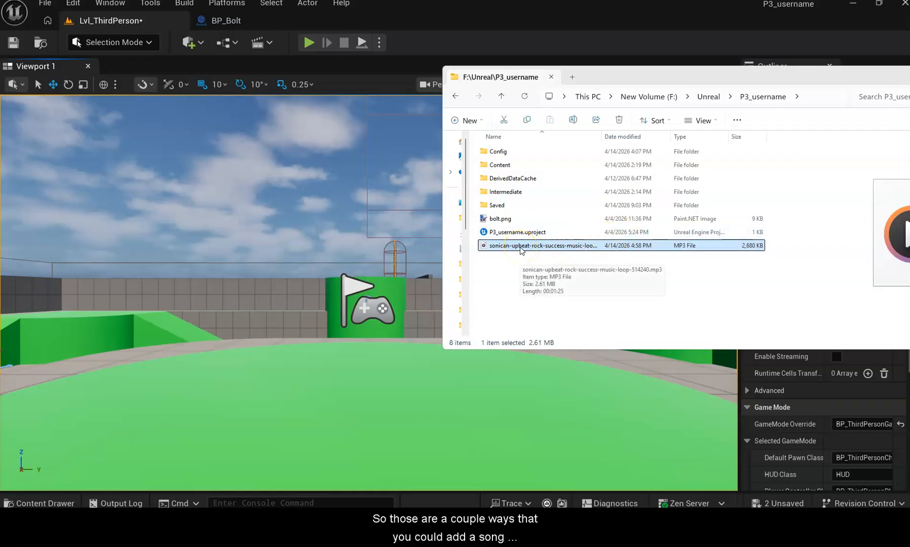
click(519, 247)
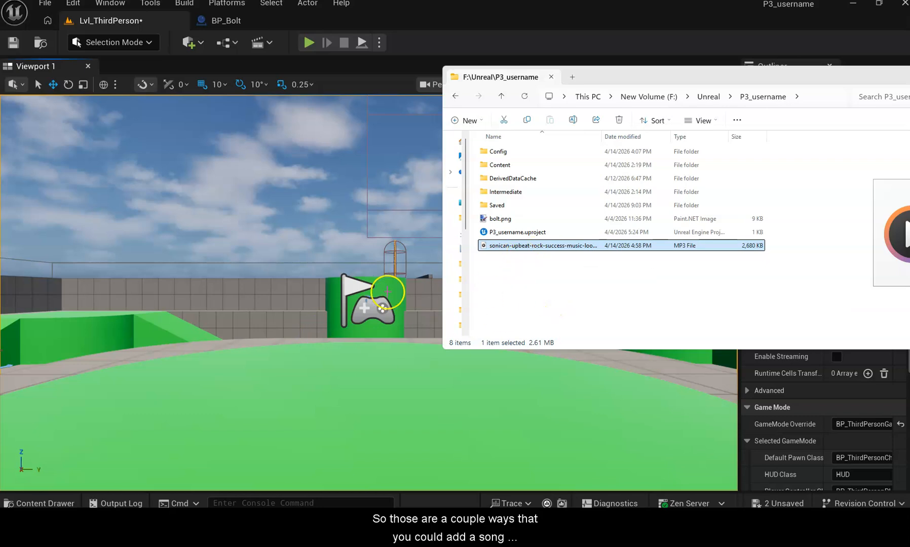
click(36, 503)
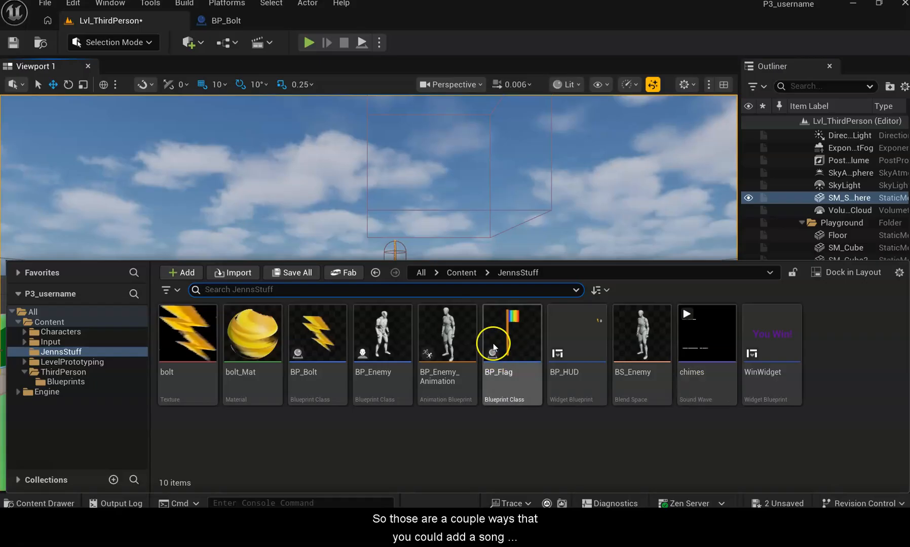
key(alt+Tab)
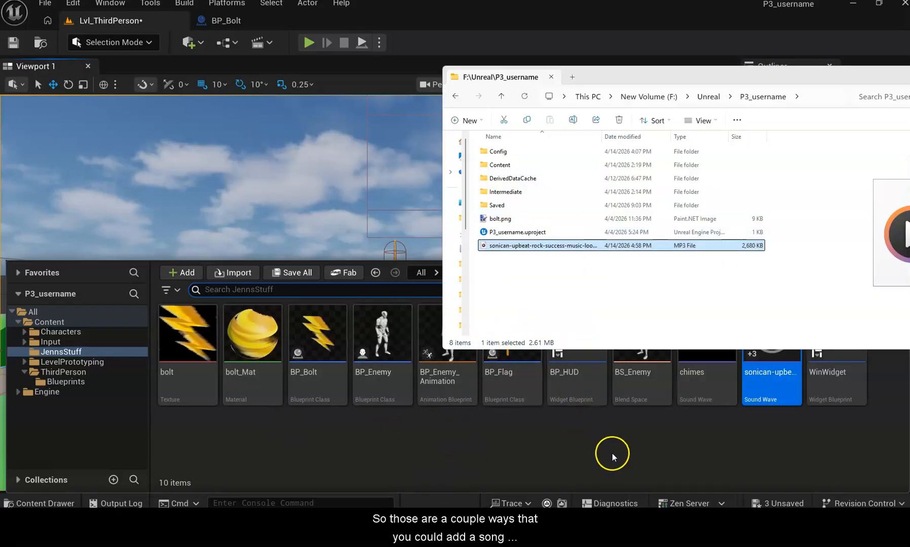
click(649, 443)
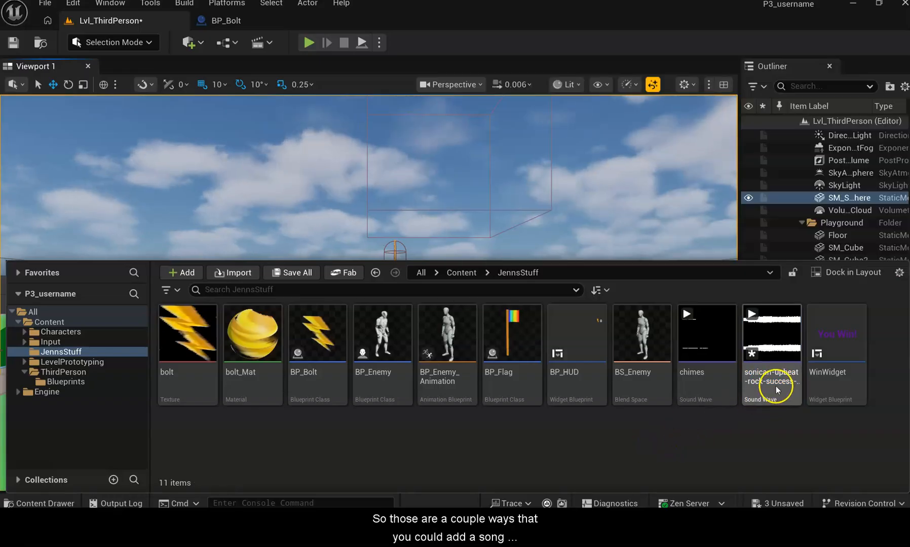
- Rename the imported rock music sound wave as bgmusic
right_click(765, 381)
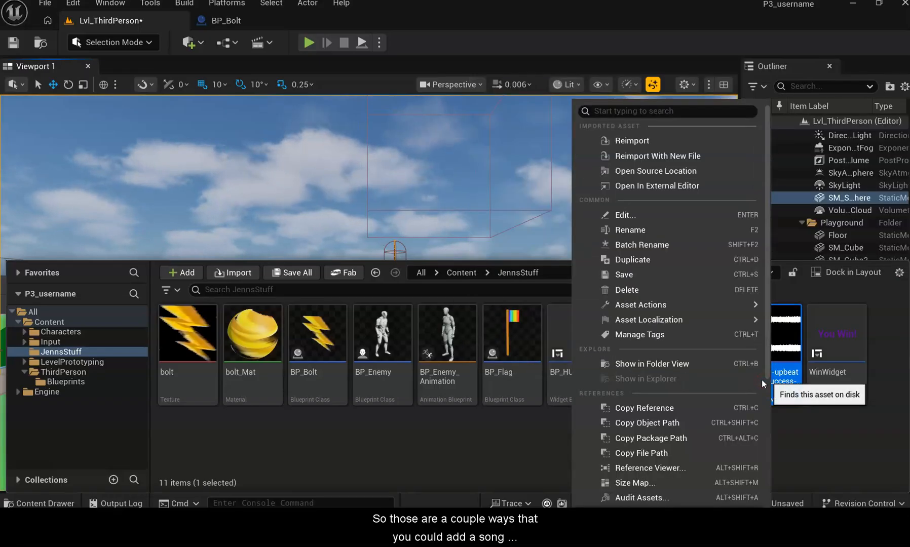
click(660, 230)
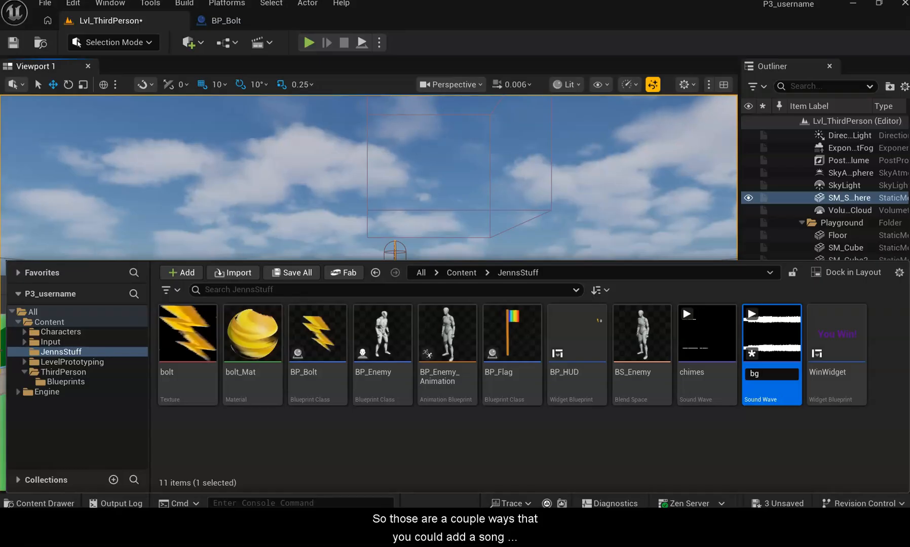
text(bgmusic)
key(Return)
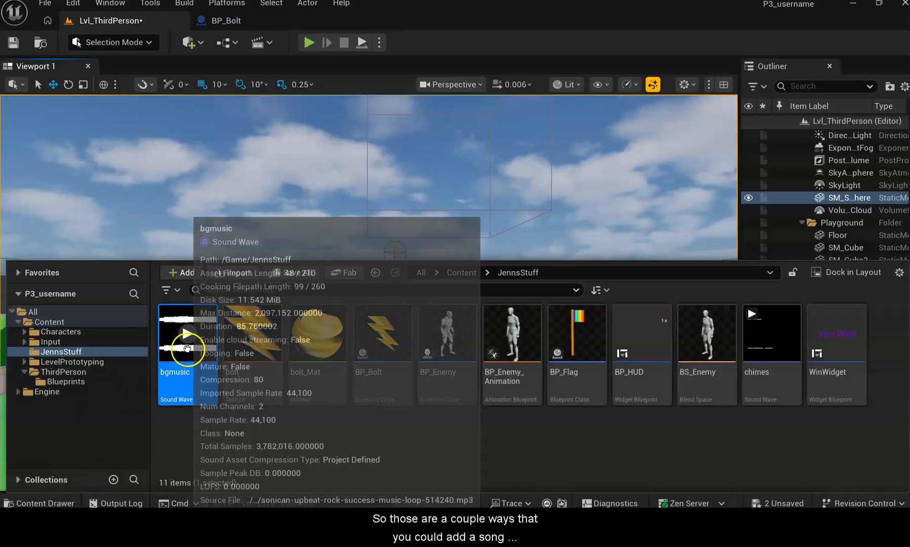
- Open the bgmusic sound wave for editing and set its Volume to 0.5
right_click(189, 364)
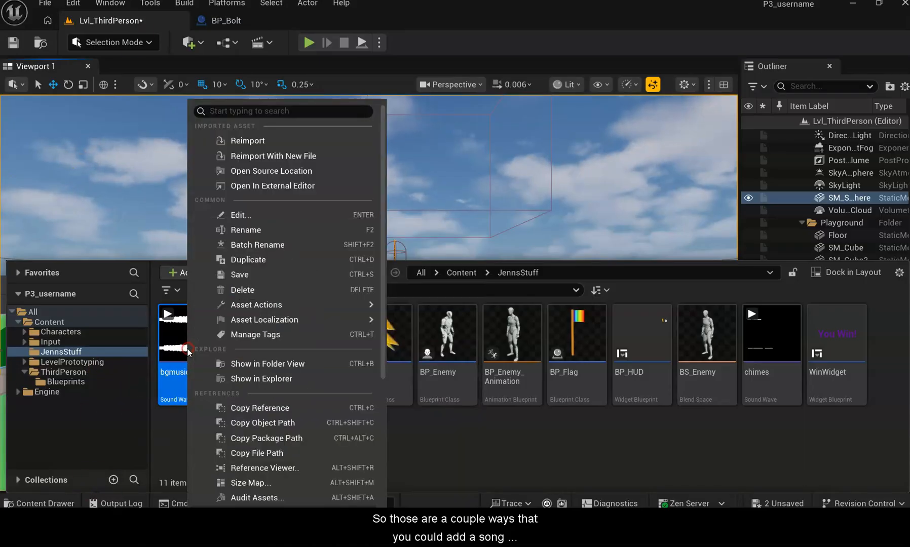
click(254, 216)
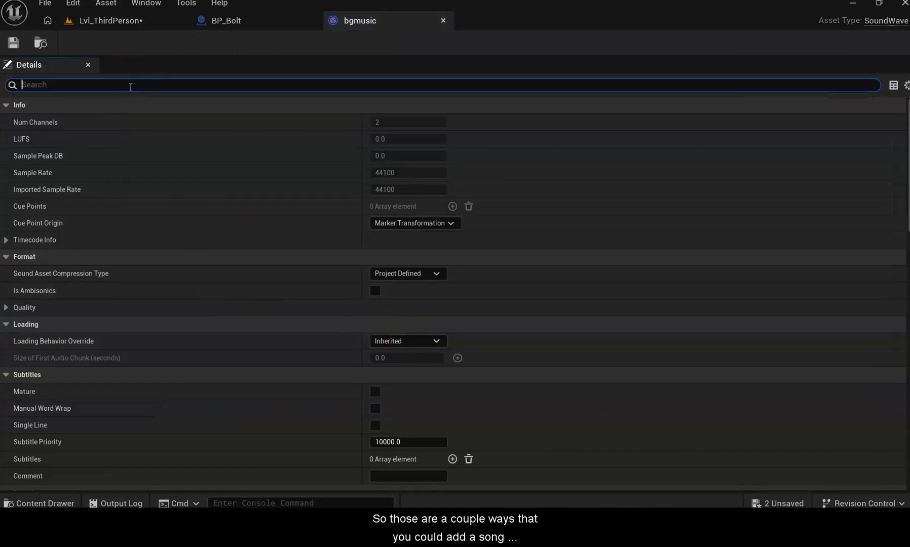
text(vo)
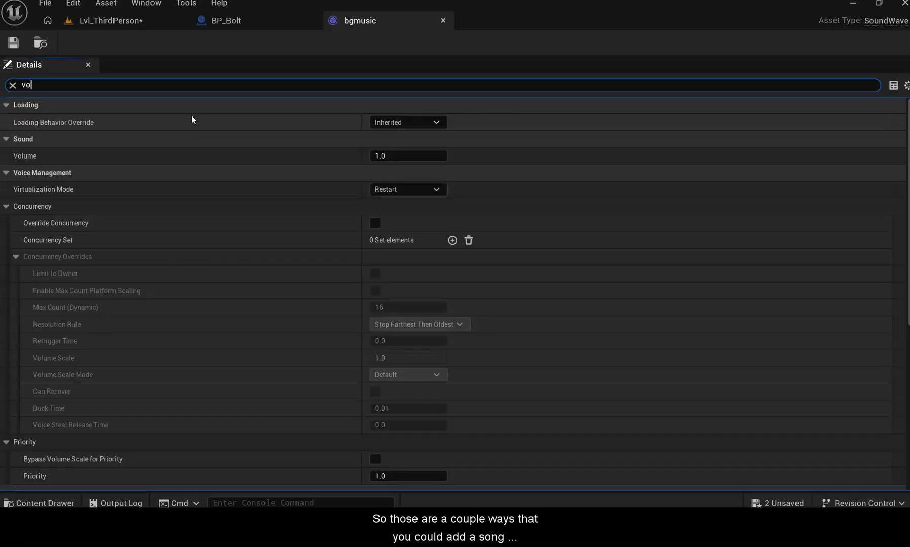
text(lum)
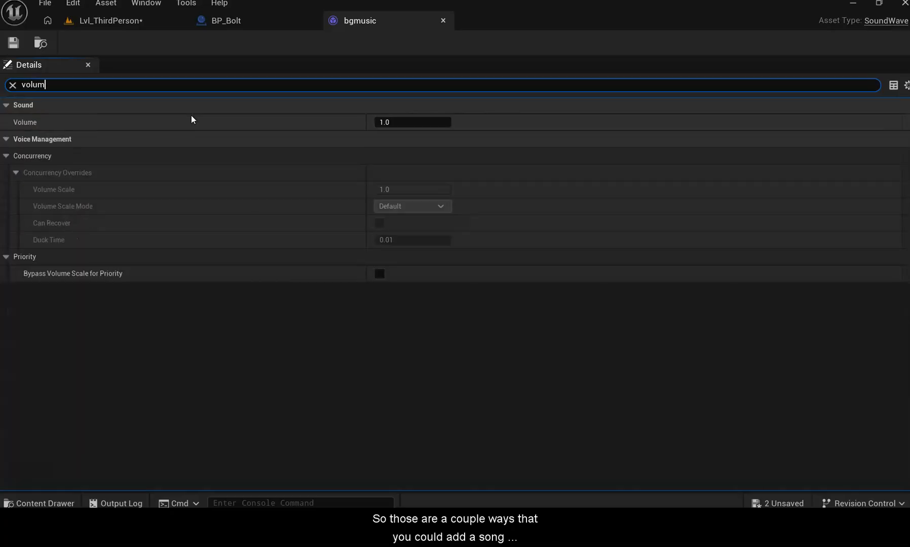
click(413, 123)
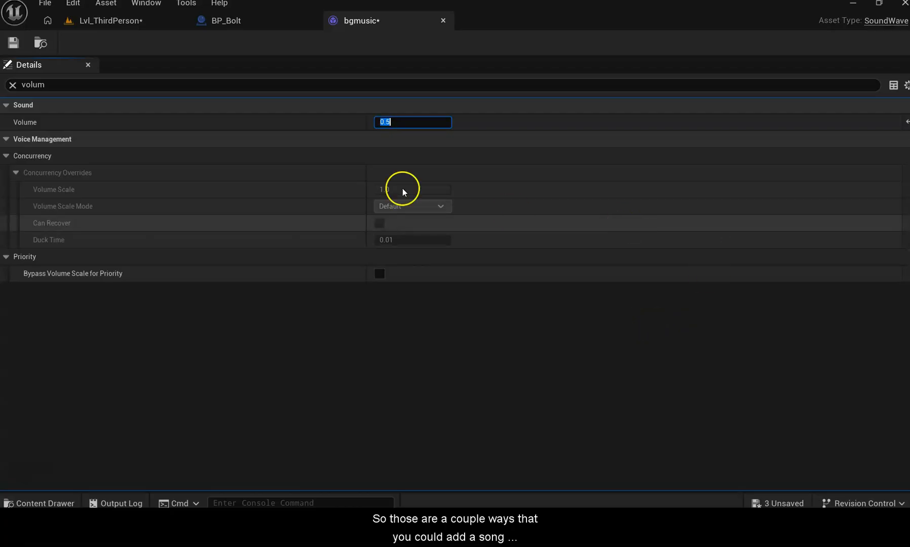
- Enable Looping for the bgmusic sound wave, and close the bgmusic and BP_Bolt editors
click(59, 82)
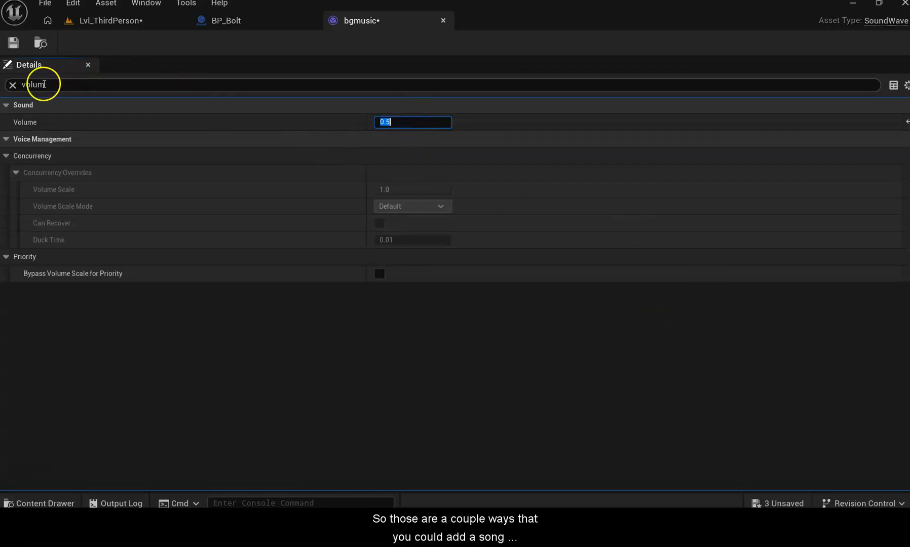
text(loo)
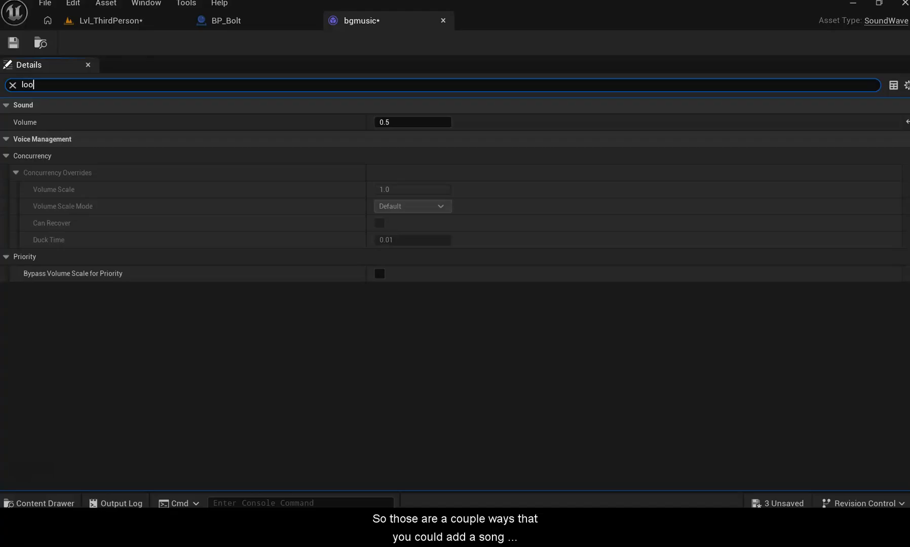
text(p)
click(379, 123)
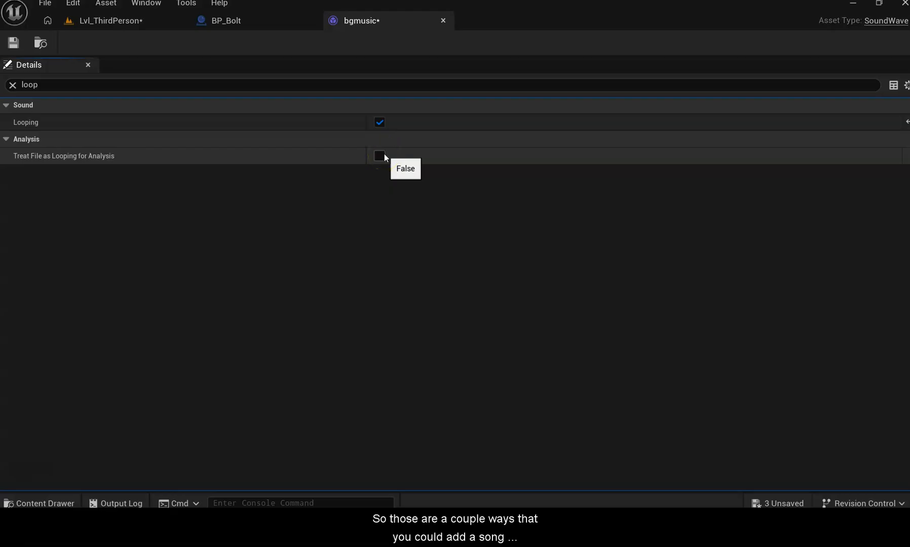
click(443, 20)
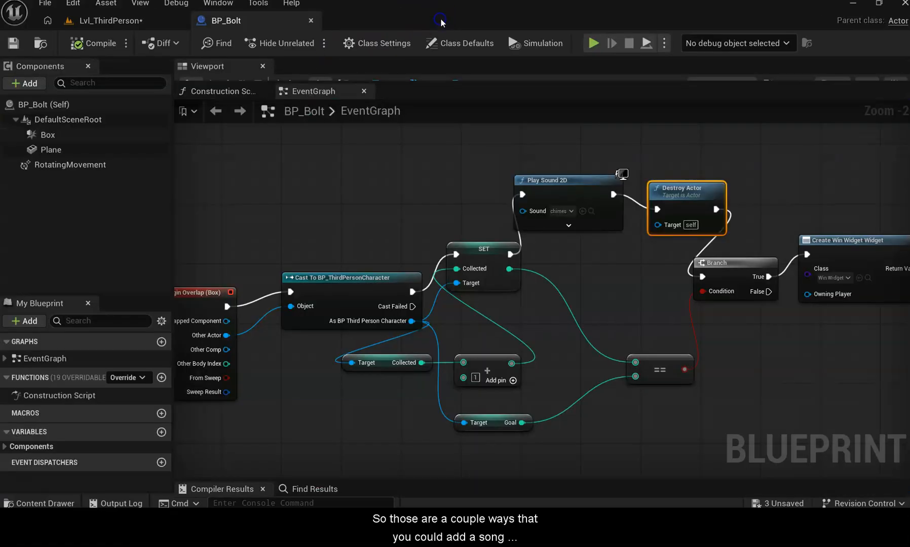
click(313, 21)
- Place the bgmusic sound in the level on the floor between the round green platform and the bolts
right_drag(318, 260, 298, 245)
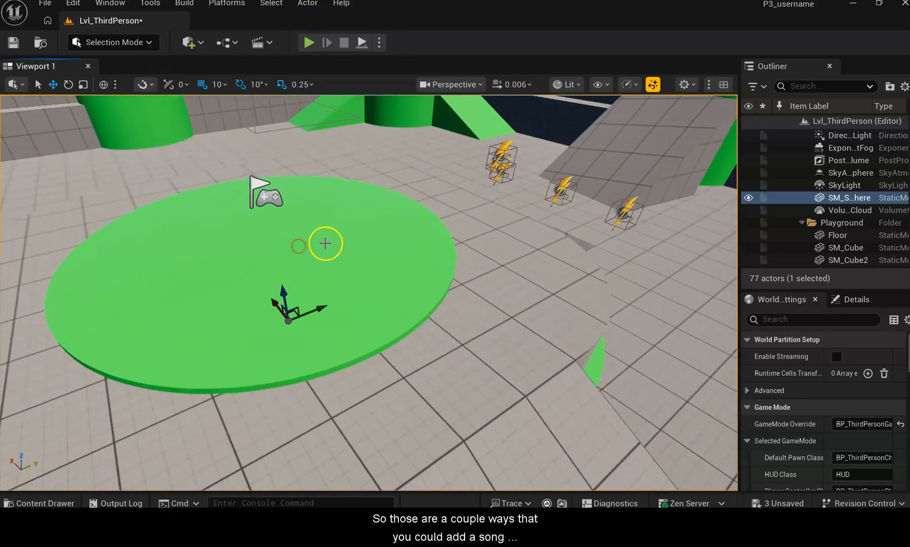
click(498, 279)
key(ctrl+space)
drag(197, 353, 513, 242)
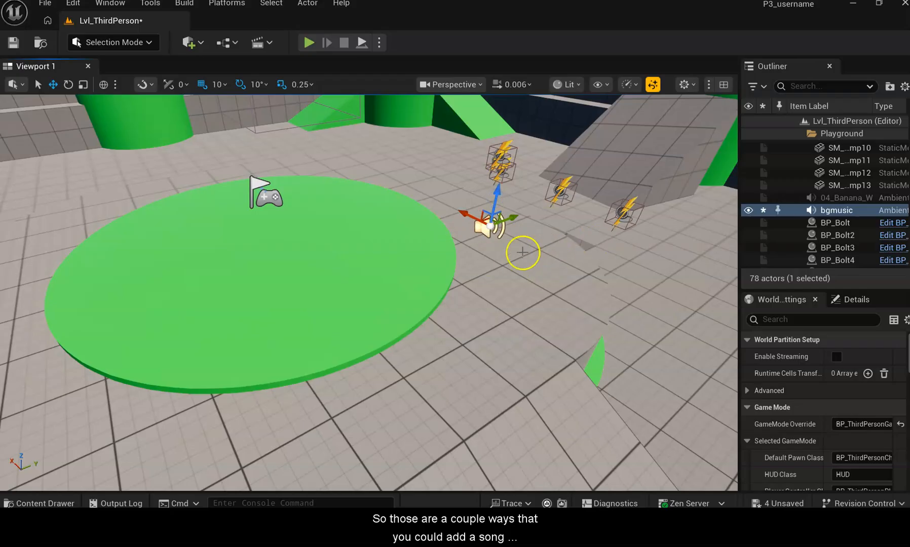
- Play-test the level to hear the background music while running the character off the green platform towards the bolts
right_drag(548, 293, 595, 278)
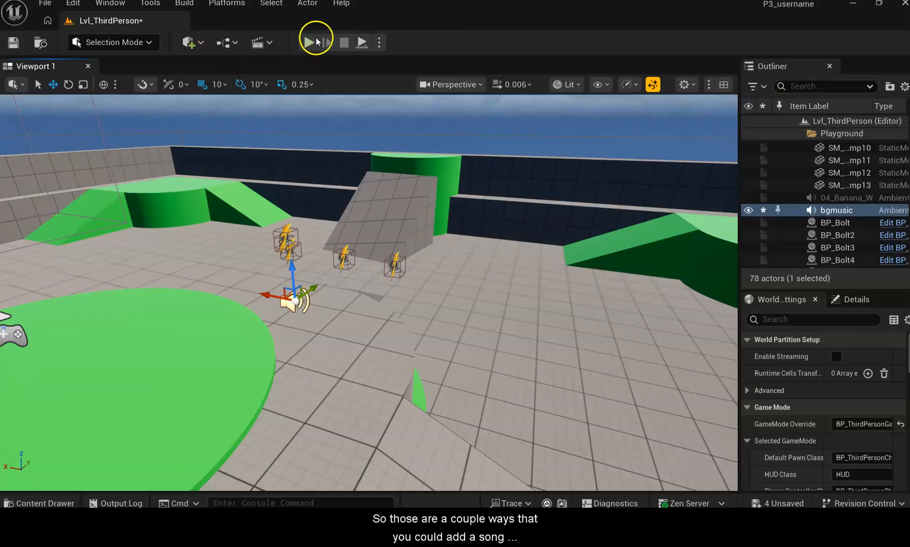
click(307, 42)
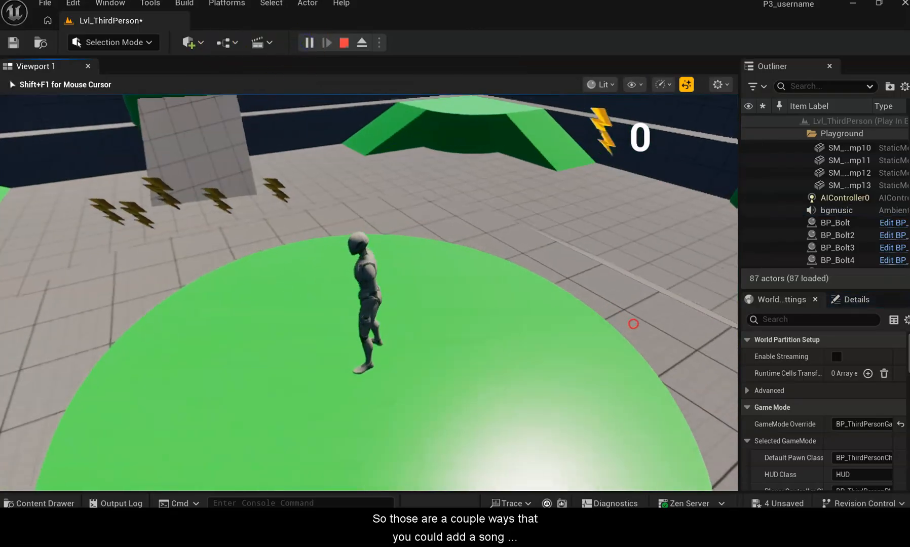
key(w)
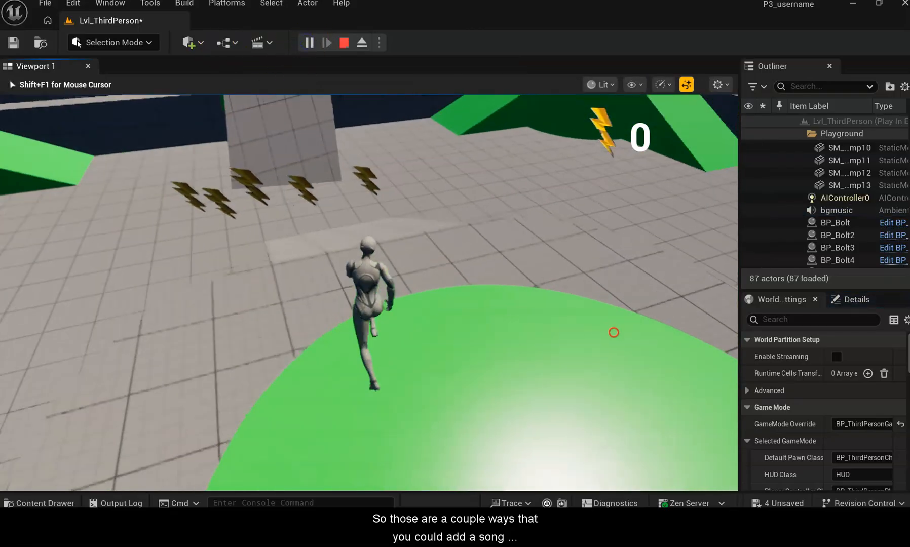
key(w)
click(464, 326)
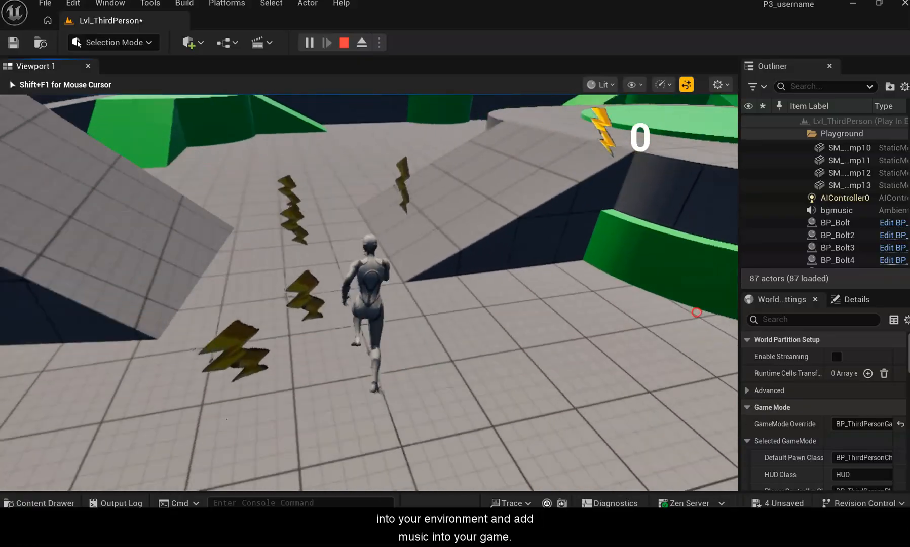
- Stop the play-test of the level and return to editing
click(719, 320)
key(Escape)
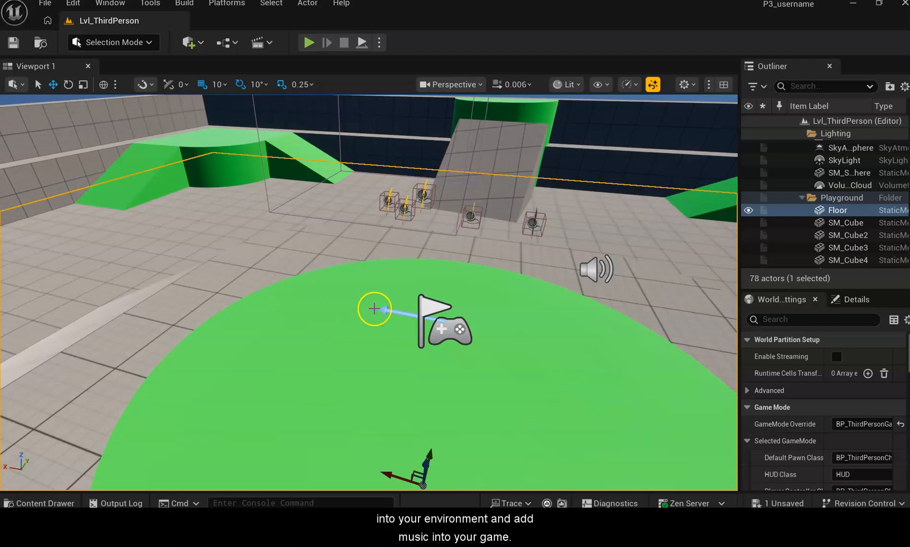
right_drag(628, 360, 657, 353)
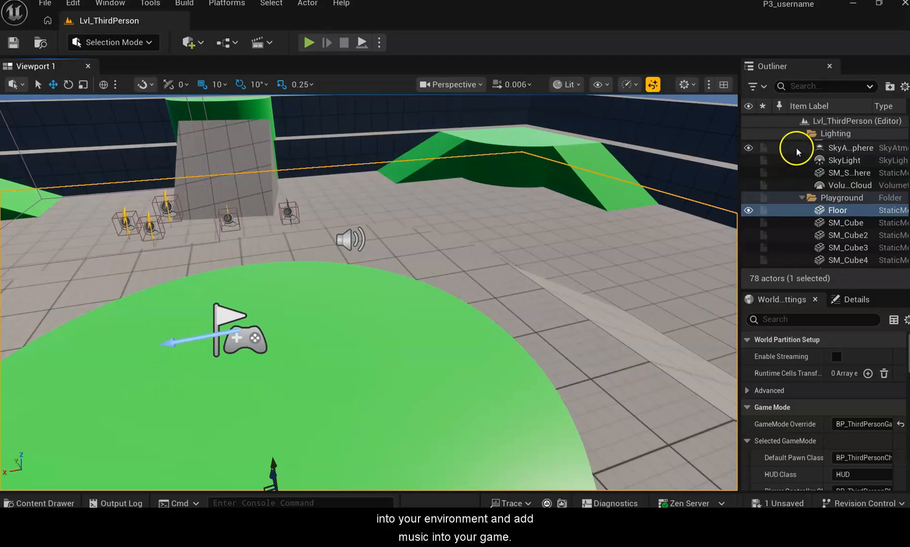
- Filter the level's actors by "bg" and delete the bgmusic ambient sound actor from the level
click(787, 91)
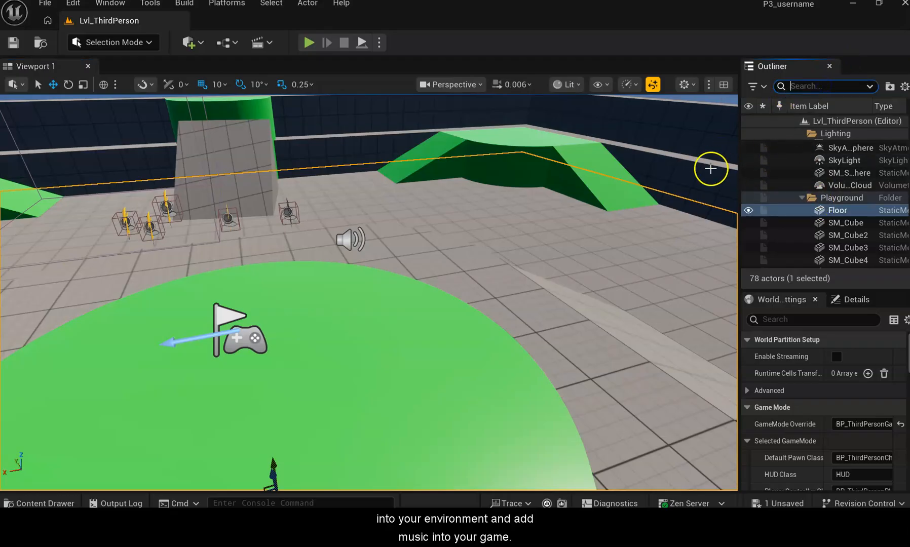
text(bg)
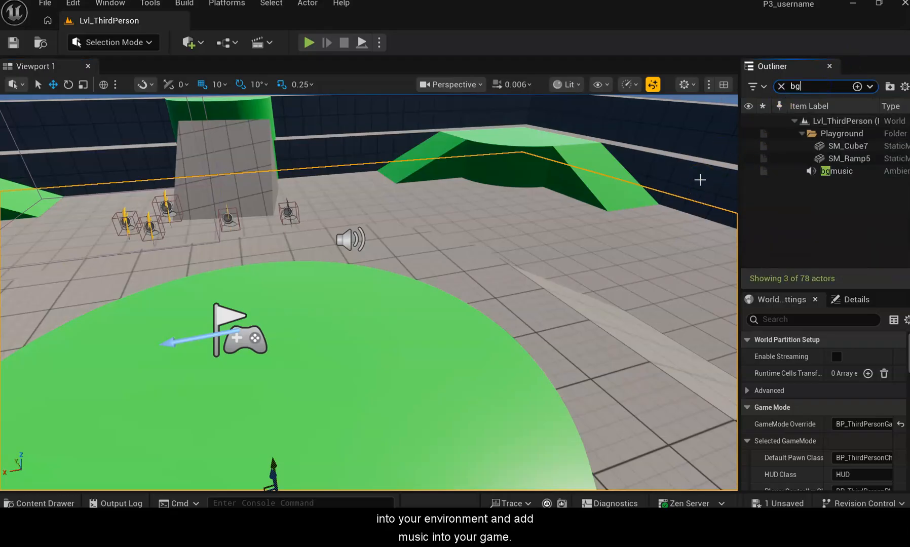
click(839, 173)
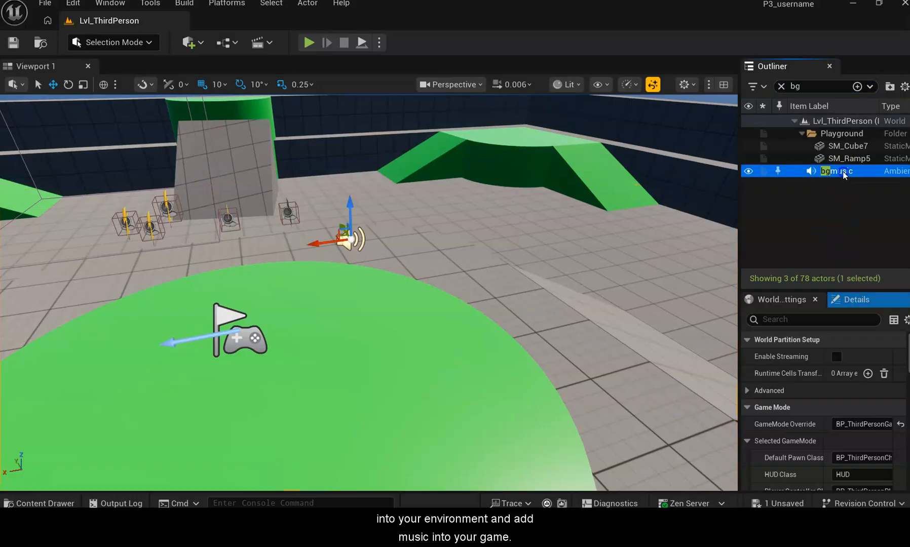
right_click(839, 173)
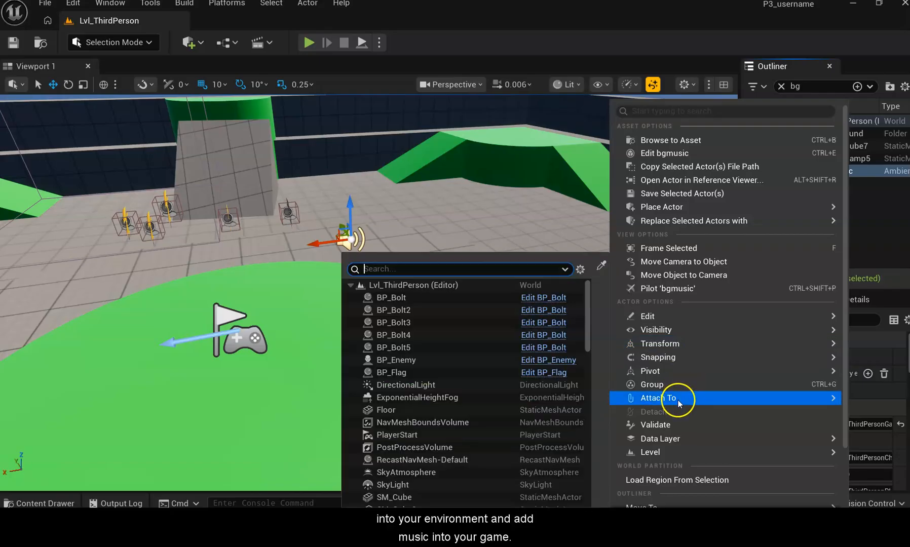
click(491, 188)
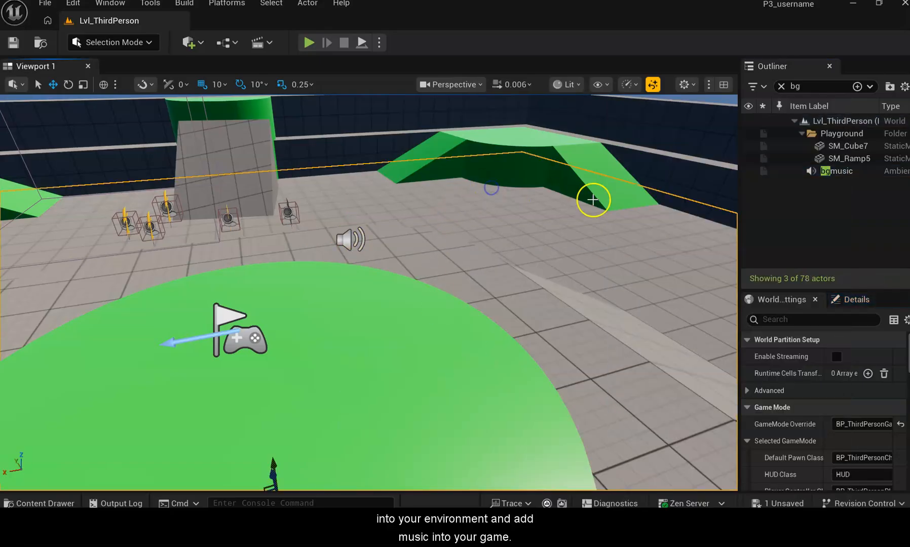
click(822, 173)
key(Delete)
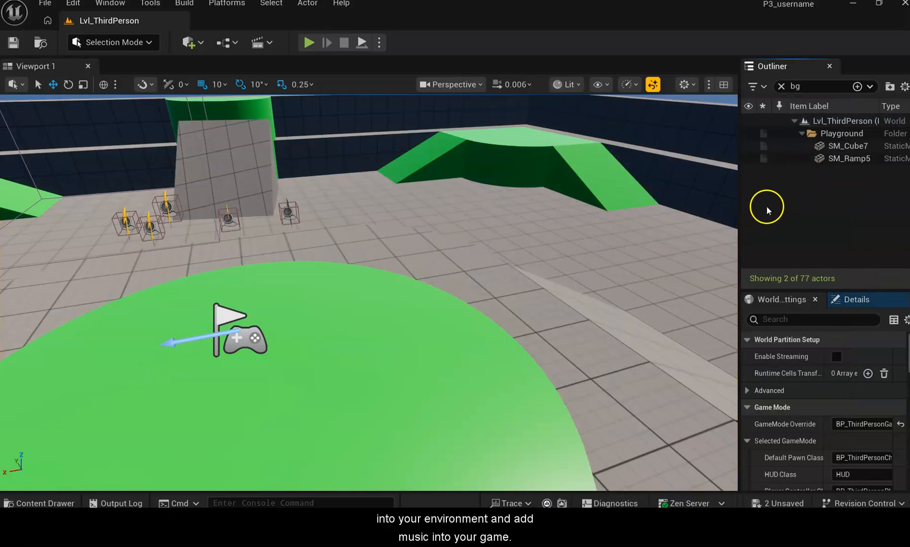
- Open the Level Blueprint of the current level
drag(520, 218, 536, 244)
right_drag(537, 245, 499, 230)
scroll(541, 262, down, 3)
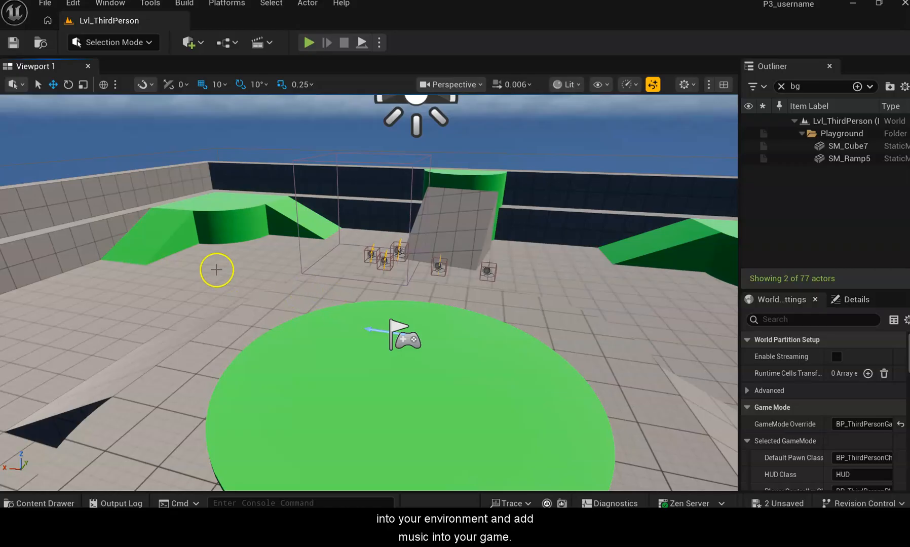
click(234, 45)
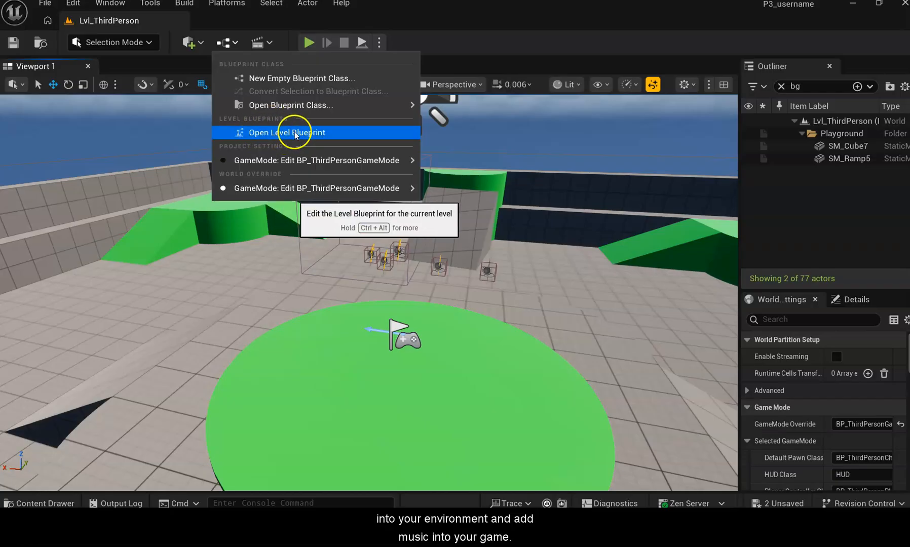
click(296, 134)
click(224, 44)
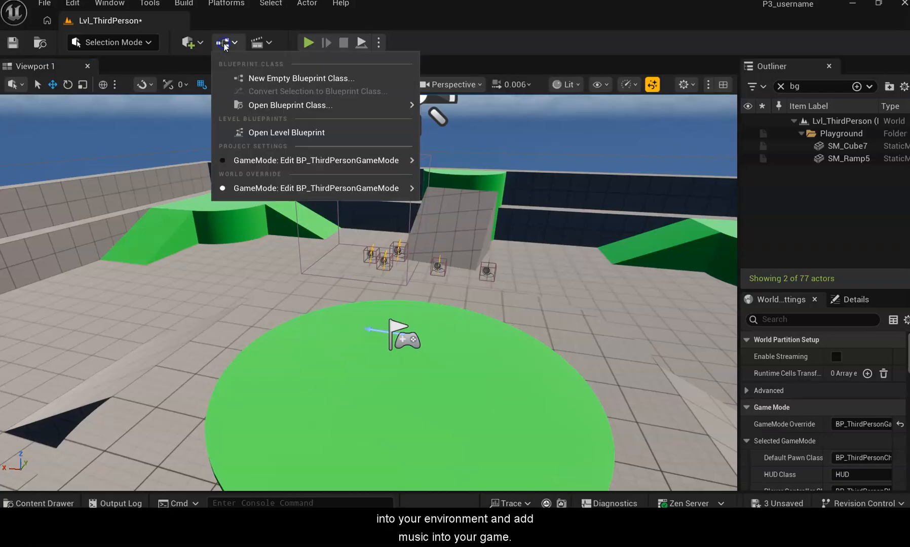
click(259, 133)
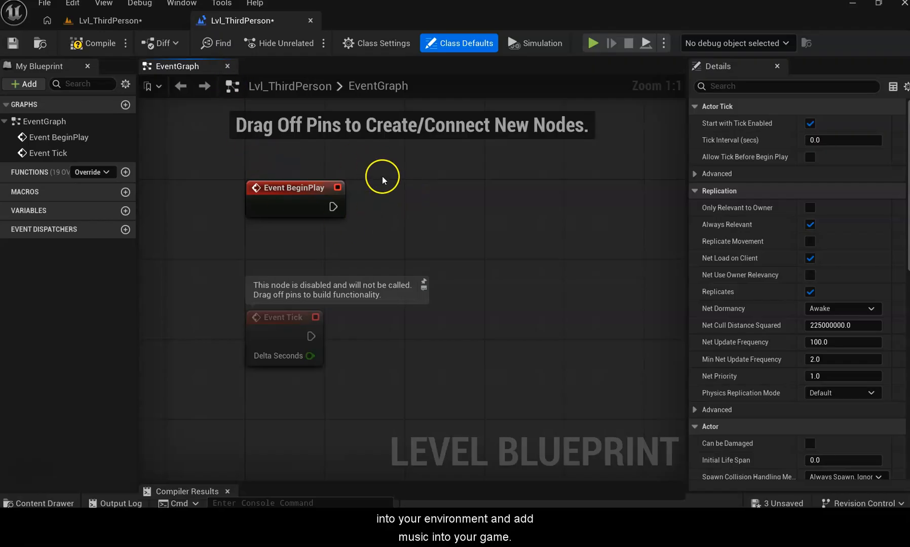
- Add a Play Sound 2D node connected to Event BeginPlay and set its Sound to bgmusic
drag(333, 206, 413, 182)
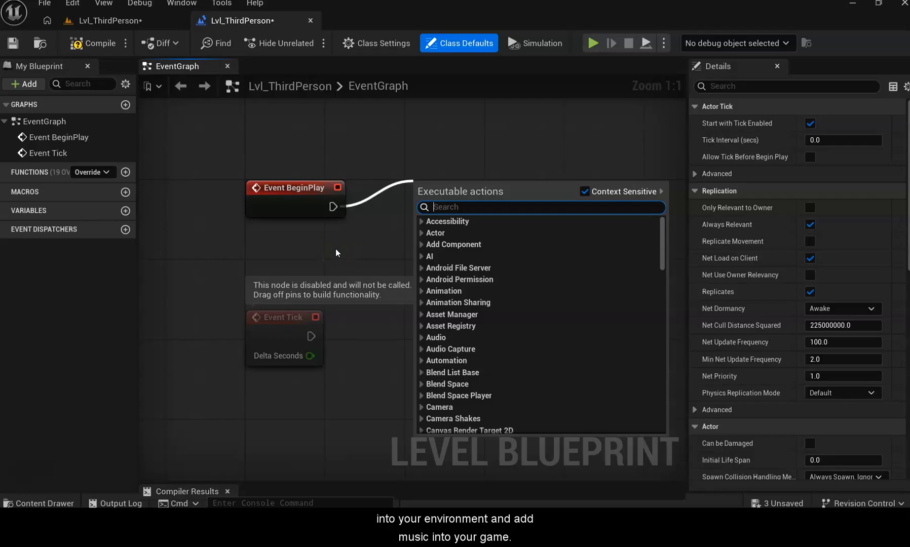
text(play sound)
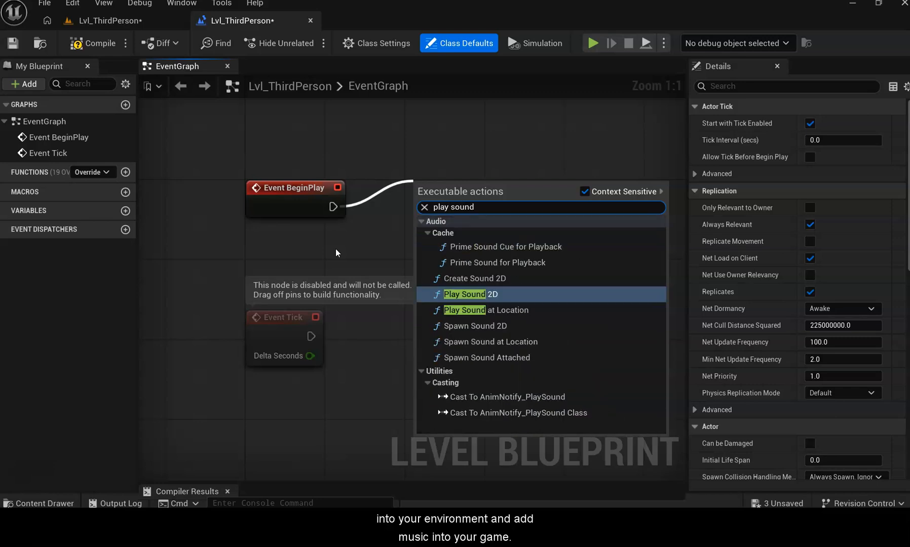
click(471, 295)
click(475, 239)
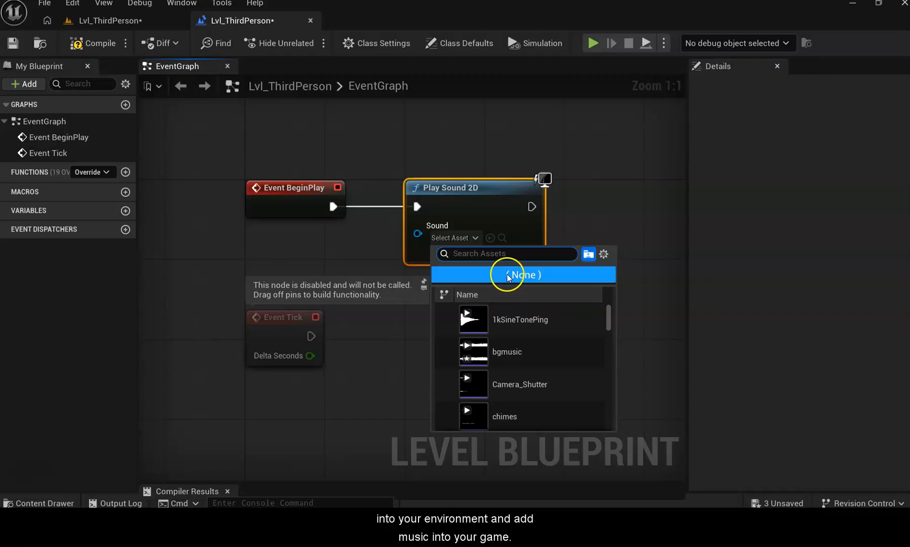
click(502, 352)
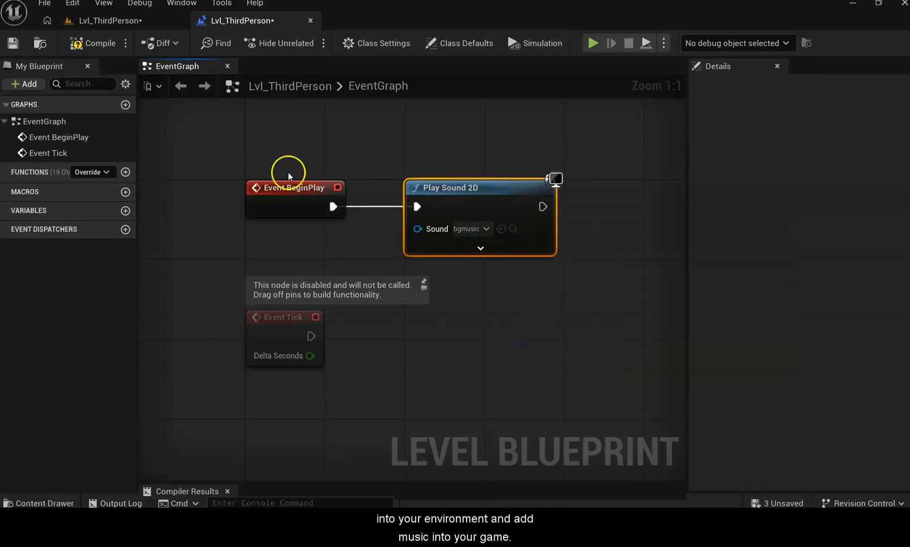
- Compile the Level Blueprint, save all changes and close its editor
click(94, 44)
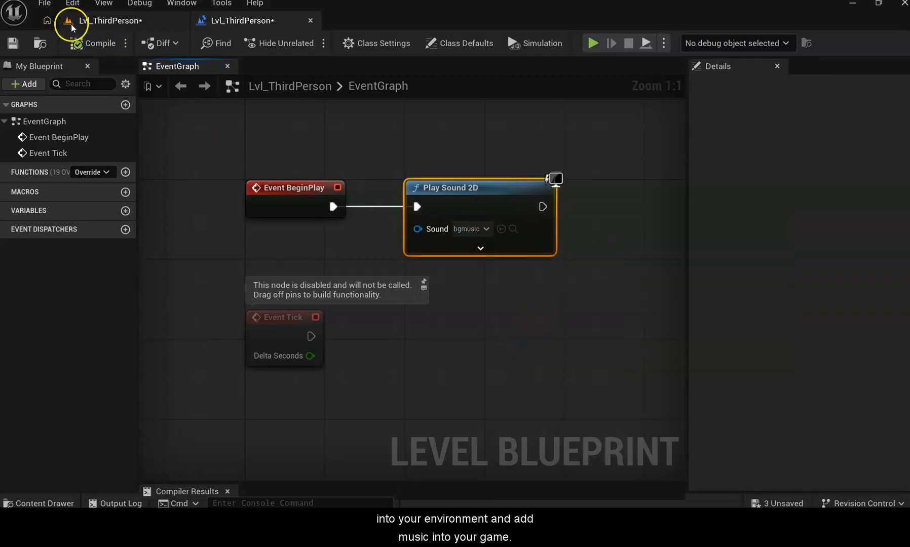
click(44, 3)
click(93, 96)
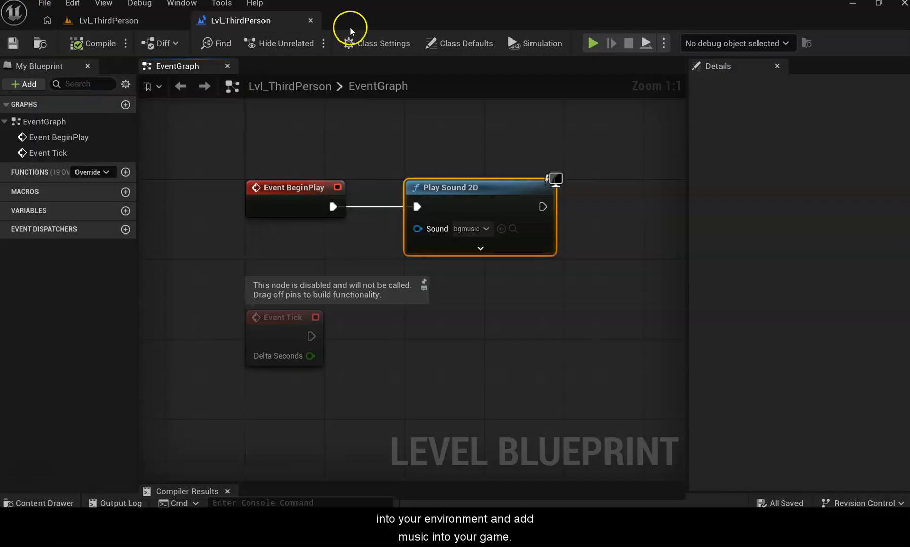
click(310, 21)
- Play-test the level by running the character through all the bolts to check the background music, and stop the session
click(300, 41)
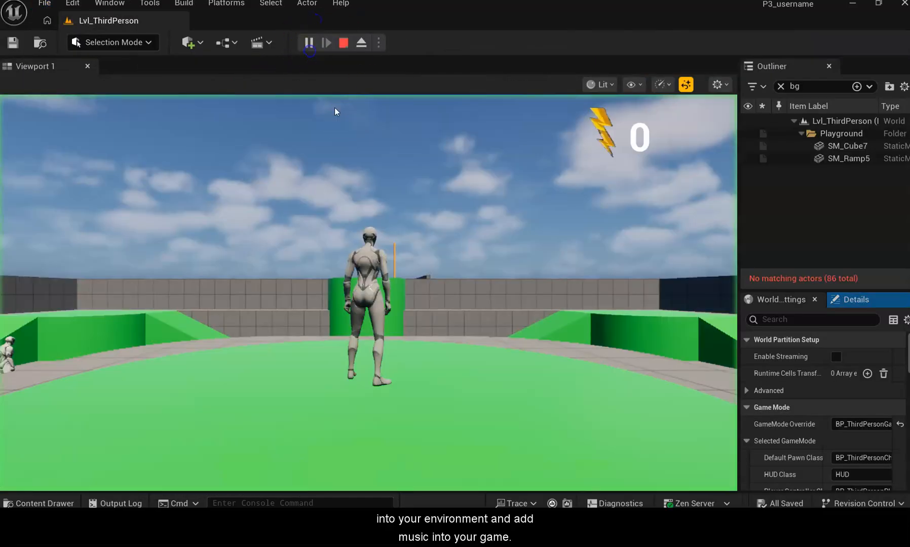
key(w)
key(w)
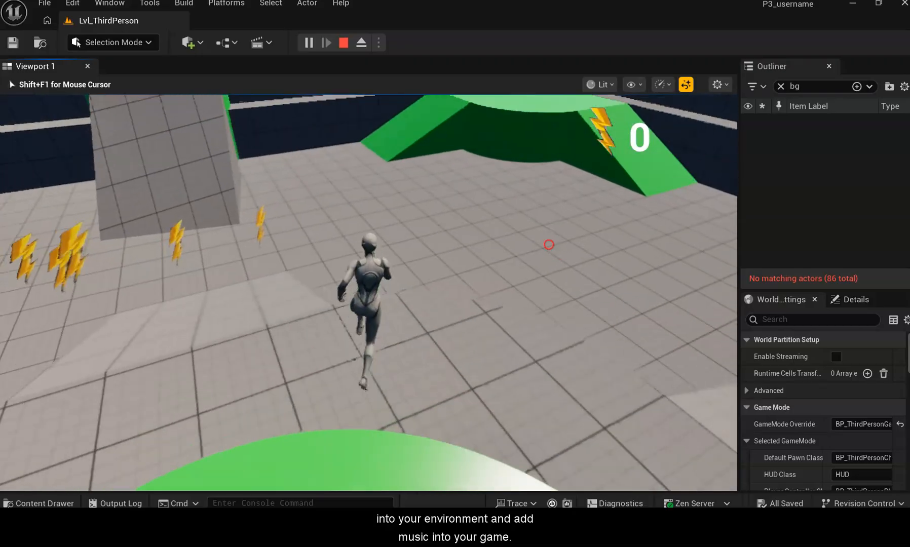
key(w)
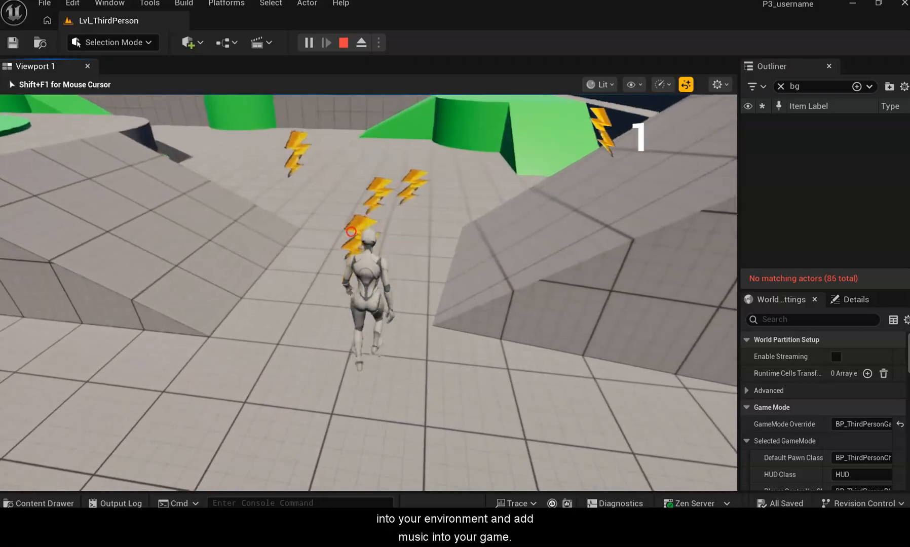
key(w)
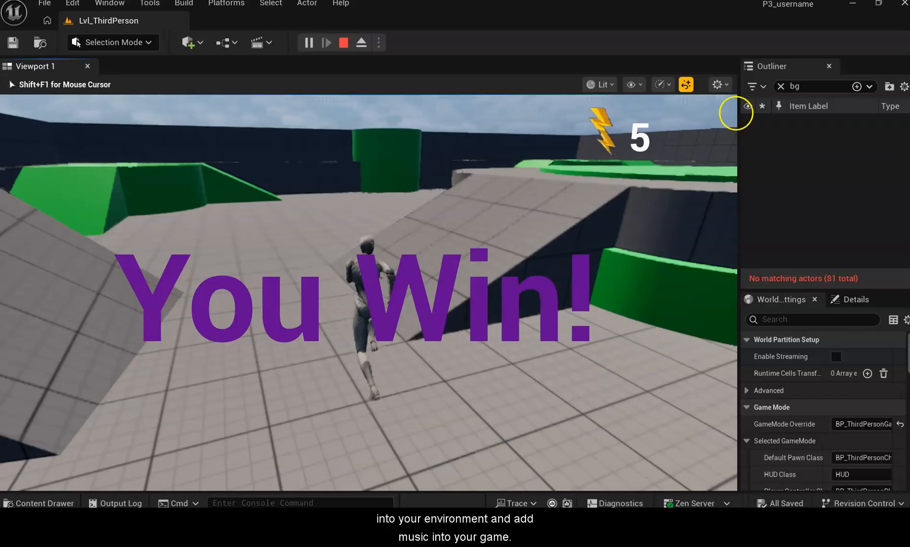
key(Escape)
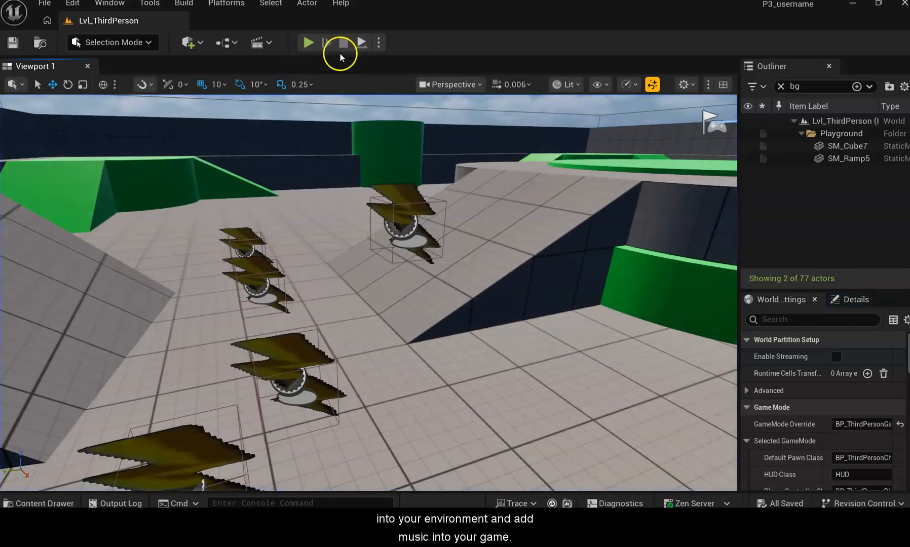